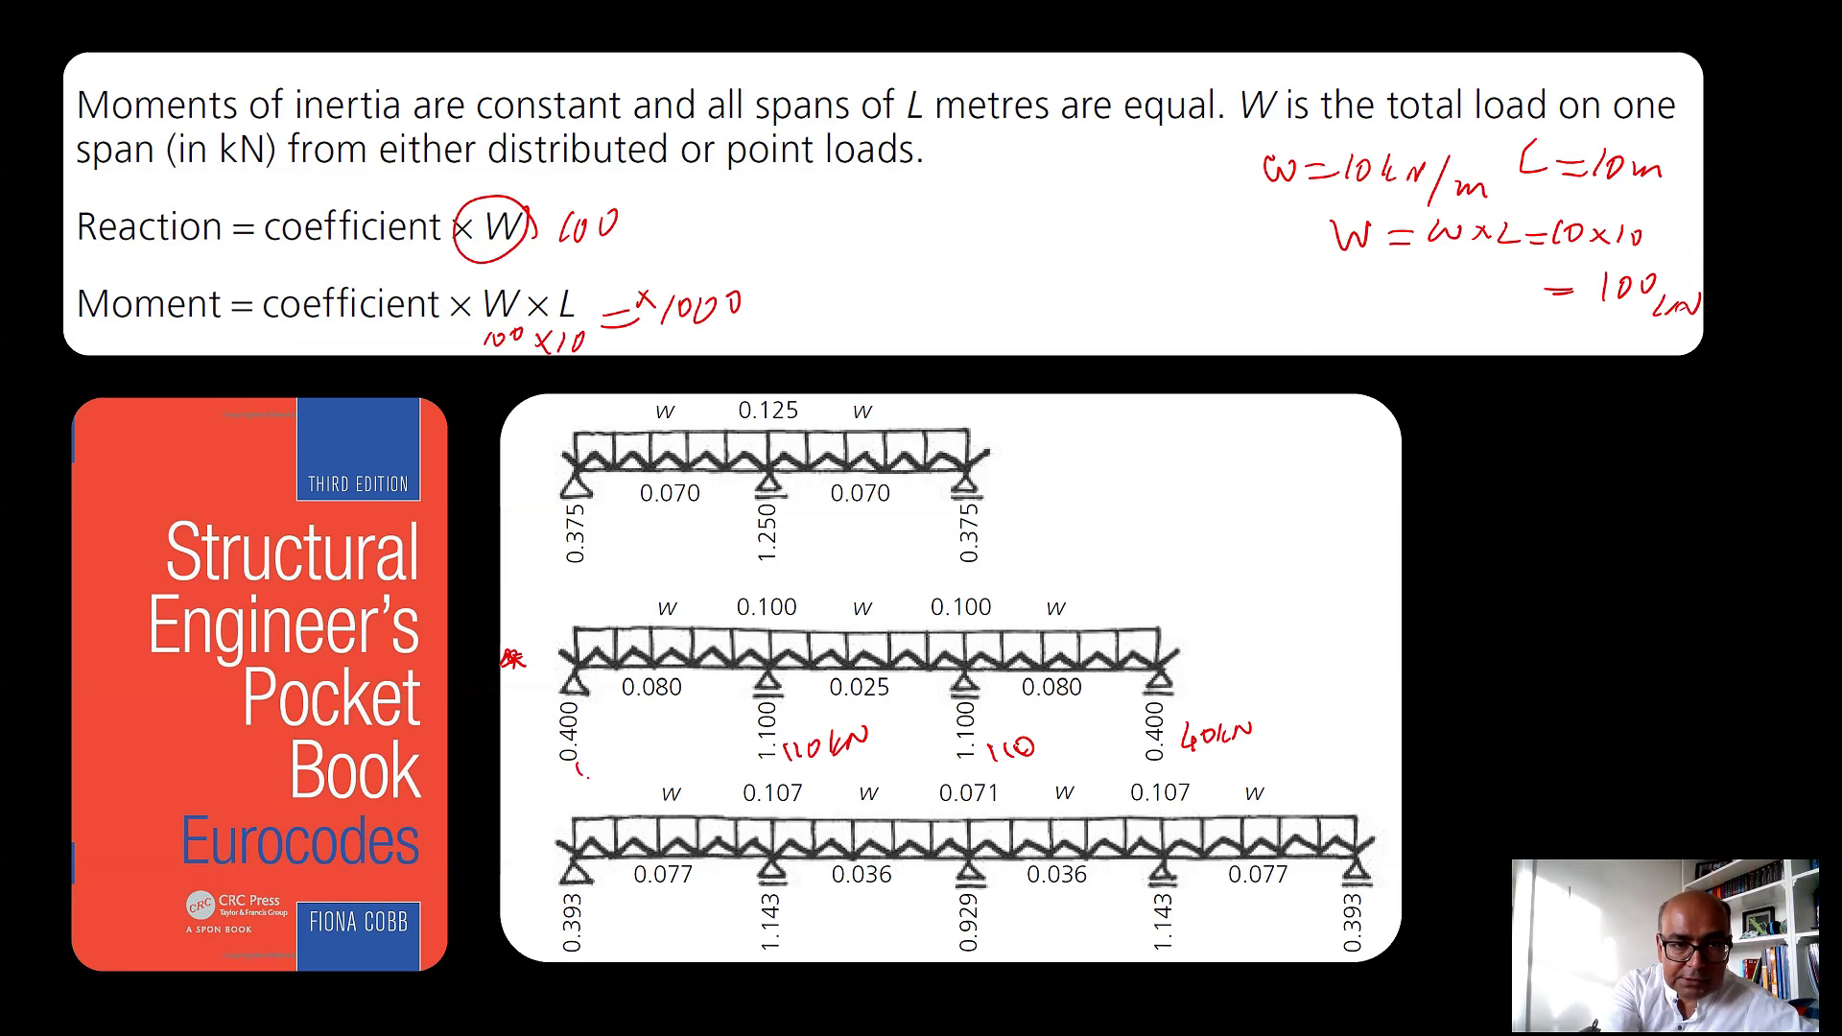
Handwrite 40 kN under the left support and 100 kN above the first span on the slide.
{"action": "left_click_drag", "start_coordinate": [582, 768], "coordinate": [595, 779]}
{"action": "left_click_drag", "start_coordinate": [605, 765], "coordinate": [603, 767]}
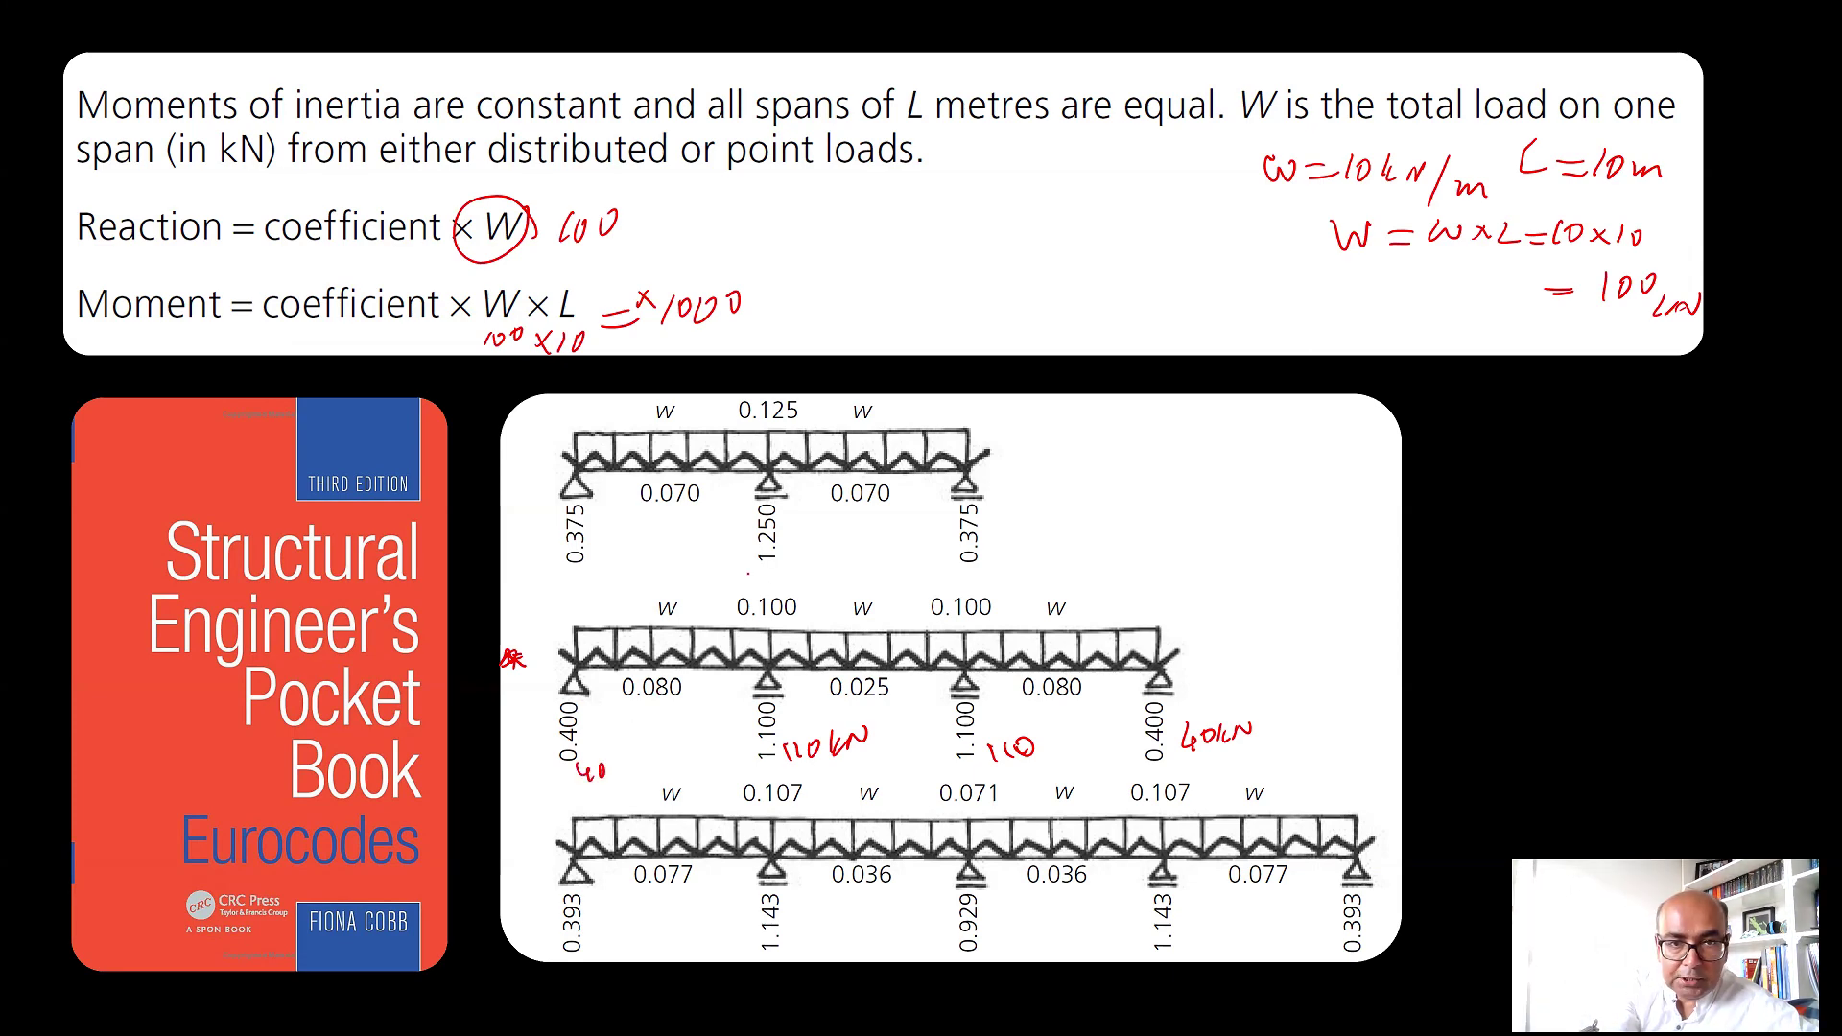
{"action": "mouse_move", "coordinate": [789, 572]}
{"action": "left_mouse_down"}
{"action": "mouse_move", "coordinate": [793, 589]}
{"action": "mouse_move", "coordinate": [858, 556]}
{"action": "left_mouse_up"}
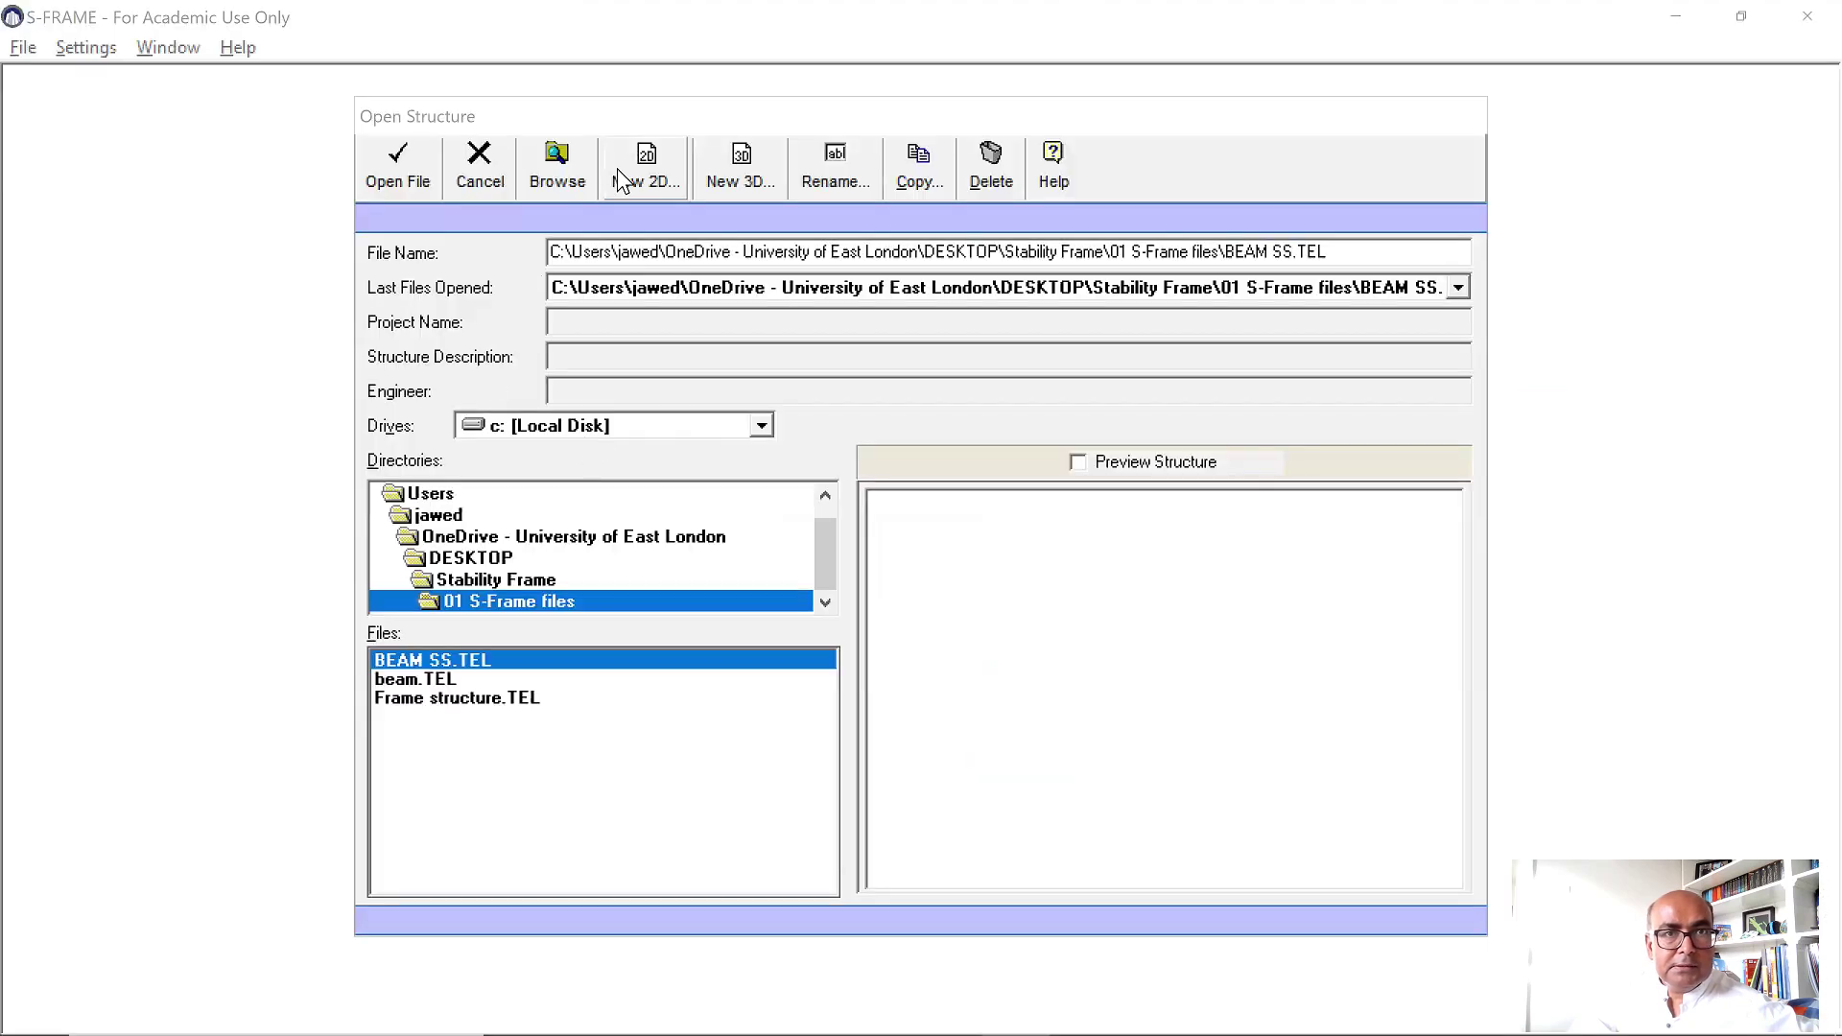
Create a new 2D structure named Beam, keep the default units, and start from scratch.
{"action": "left_click", "coordinate": [662, 178]}
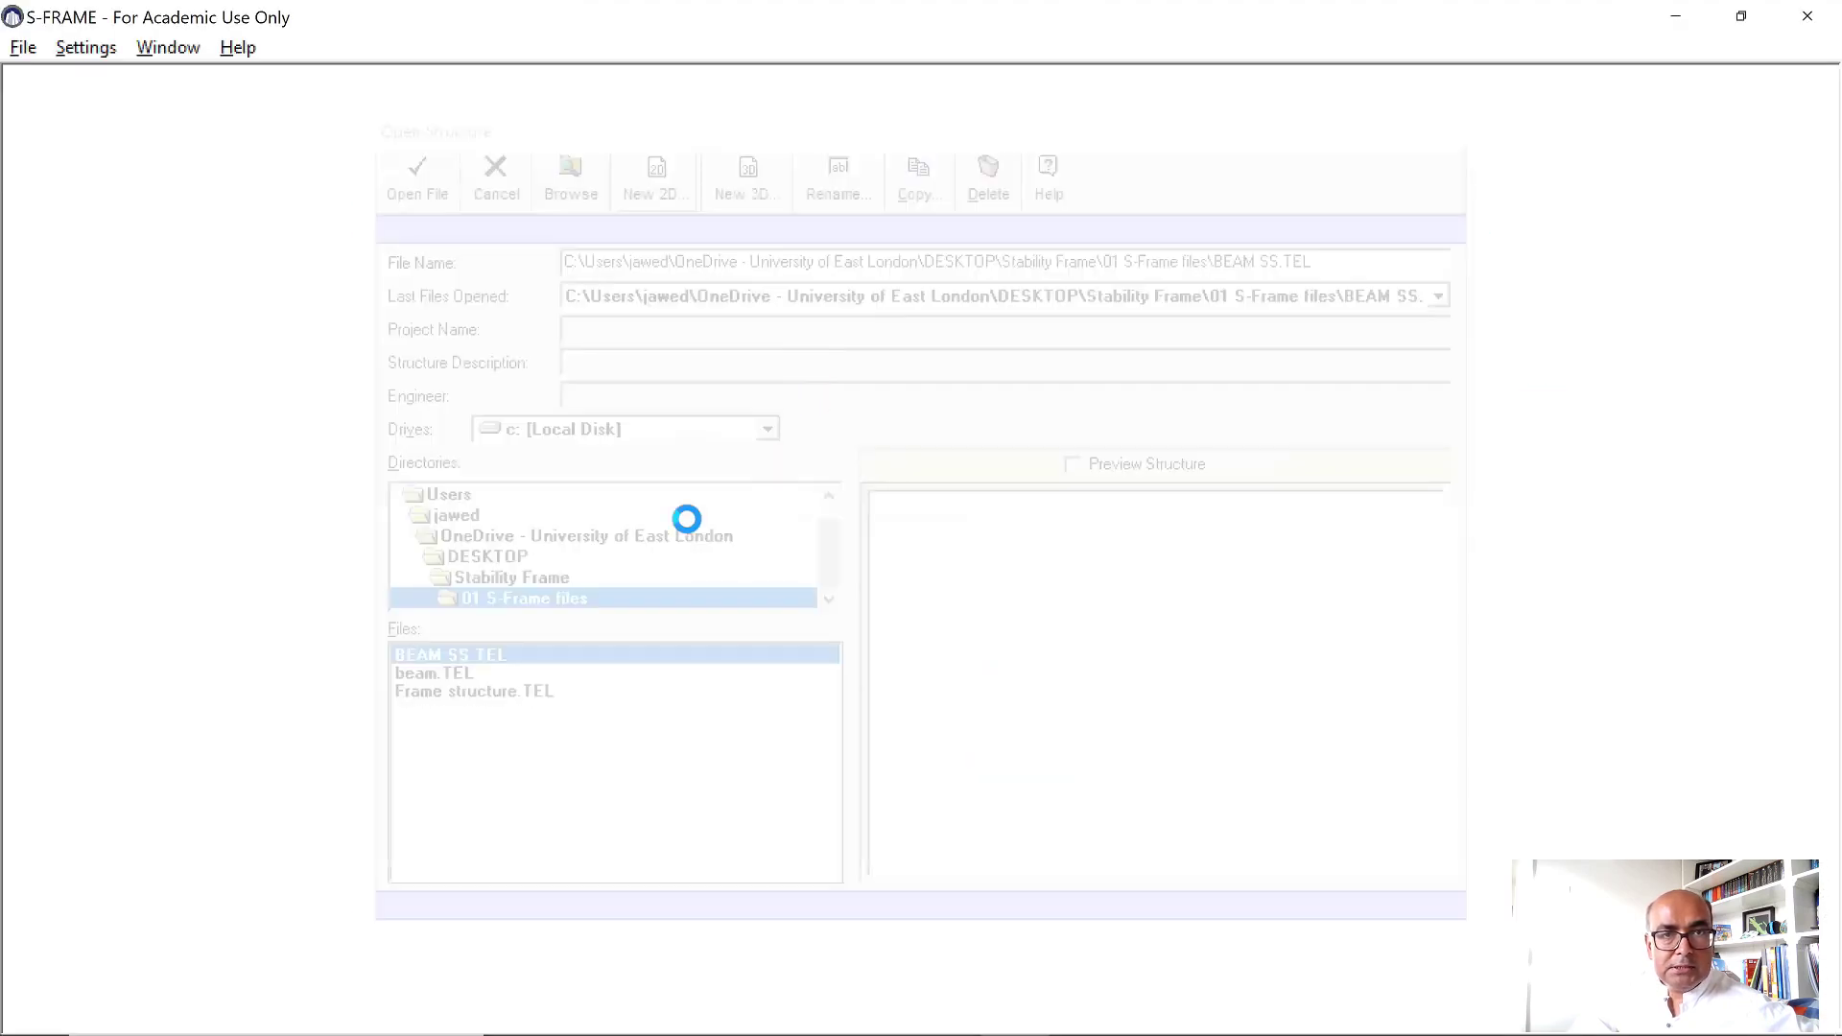
{"action": "key", "text": "Delete"}
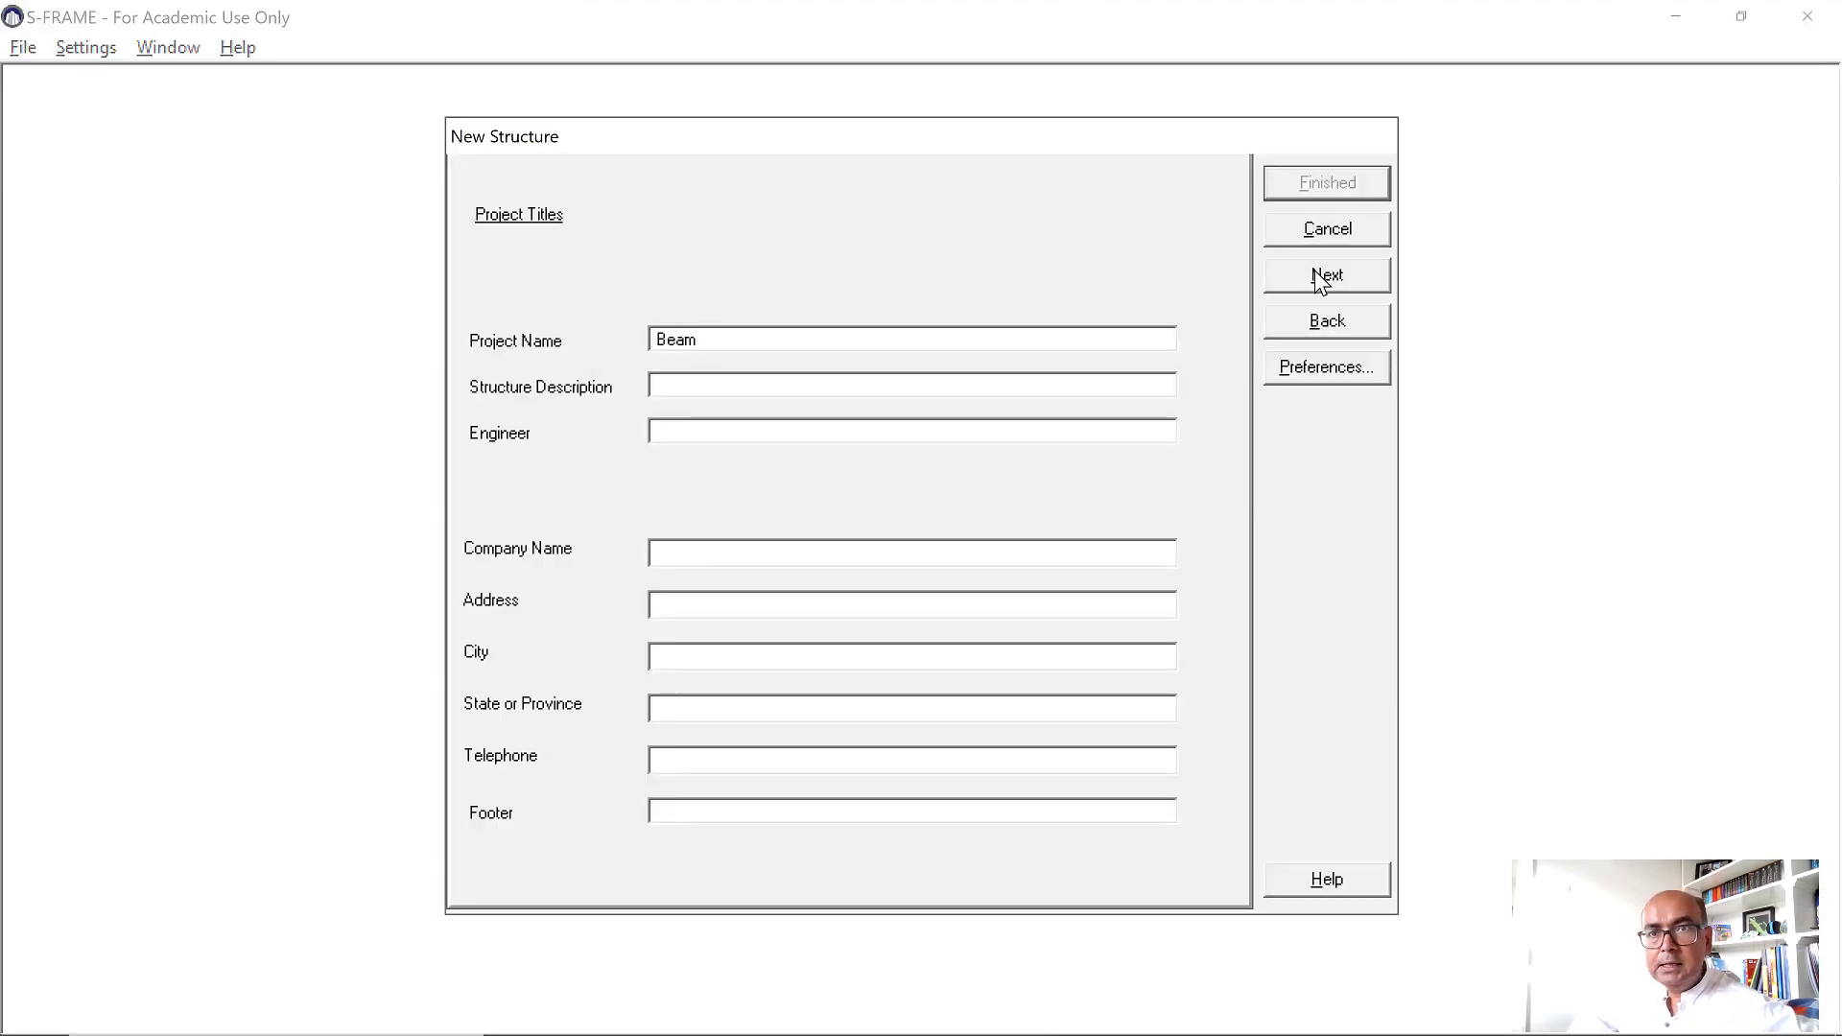
{"action": "left_click", "coordinate": [1324, 276]}
{"action": "left_click", "coordinate": [1320, 279]}
{"action": "left_click", "coordinate": [1325, 278]}
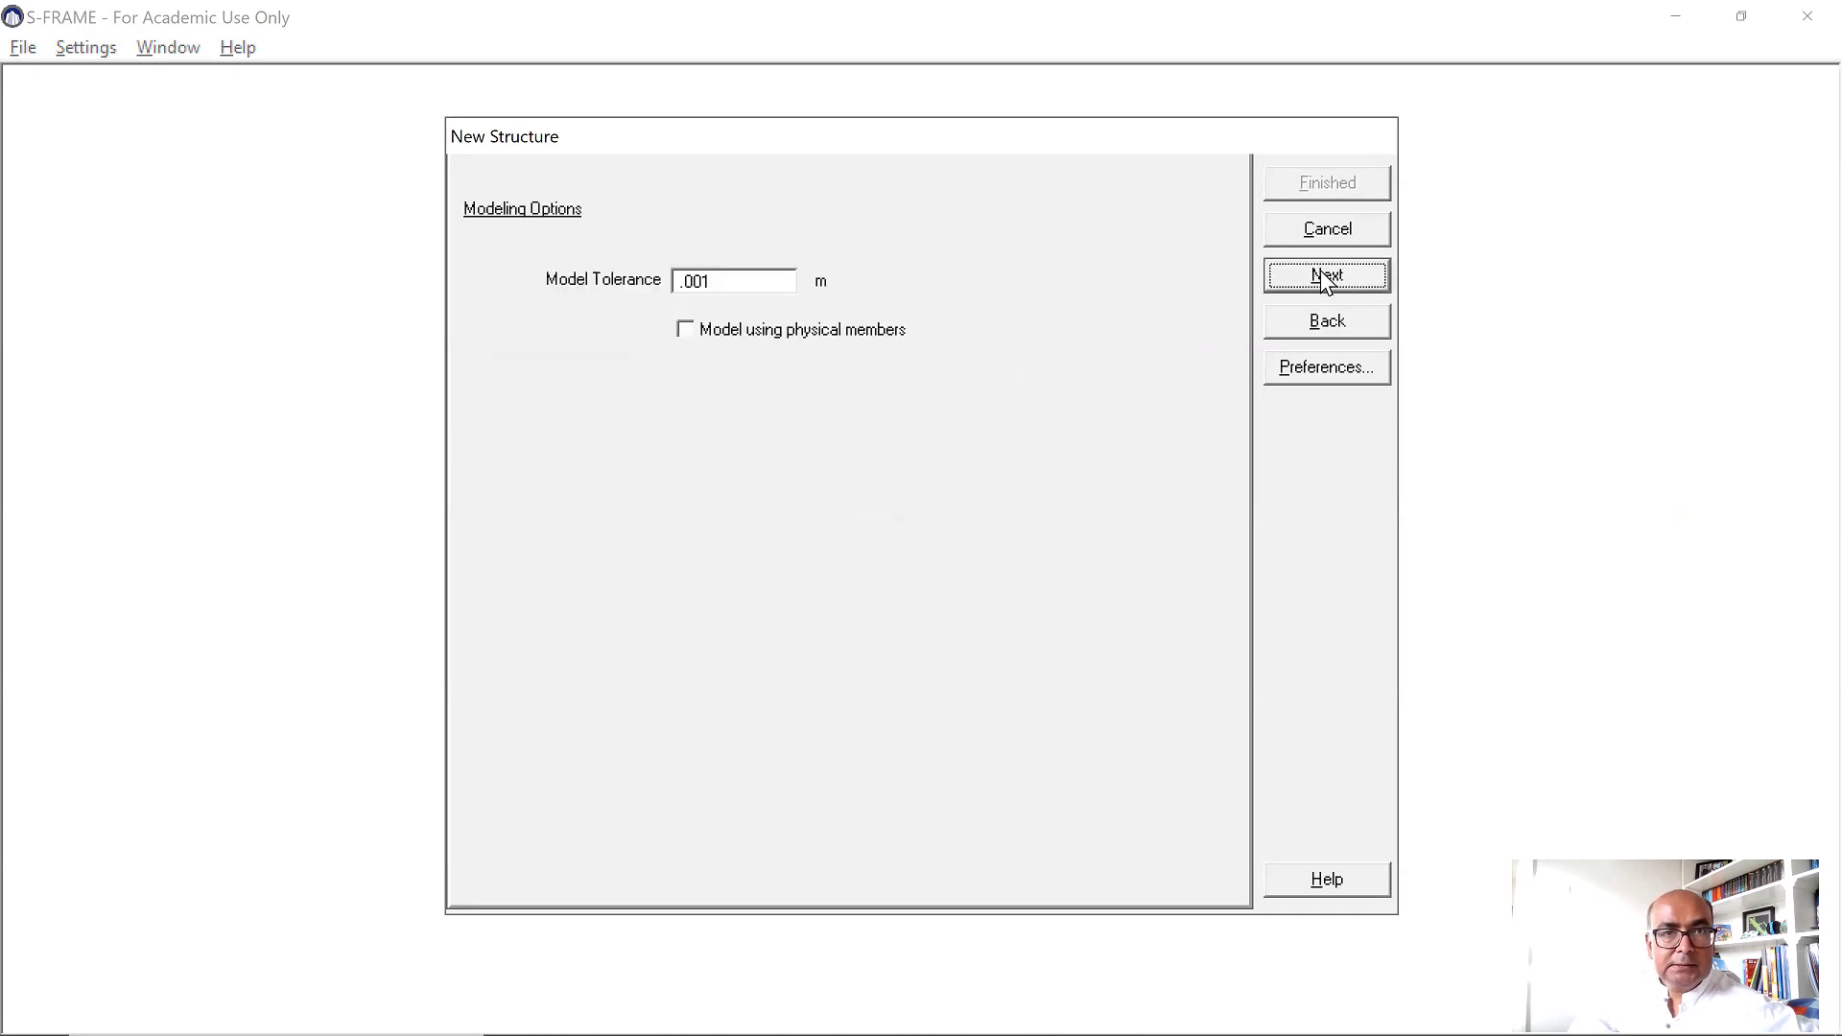
{"action": "left_click", "coordinate": [1327, 278]}
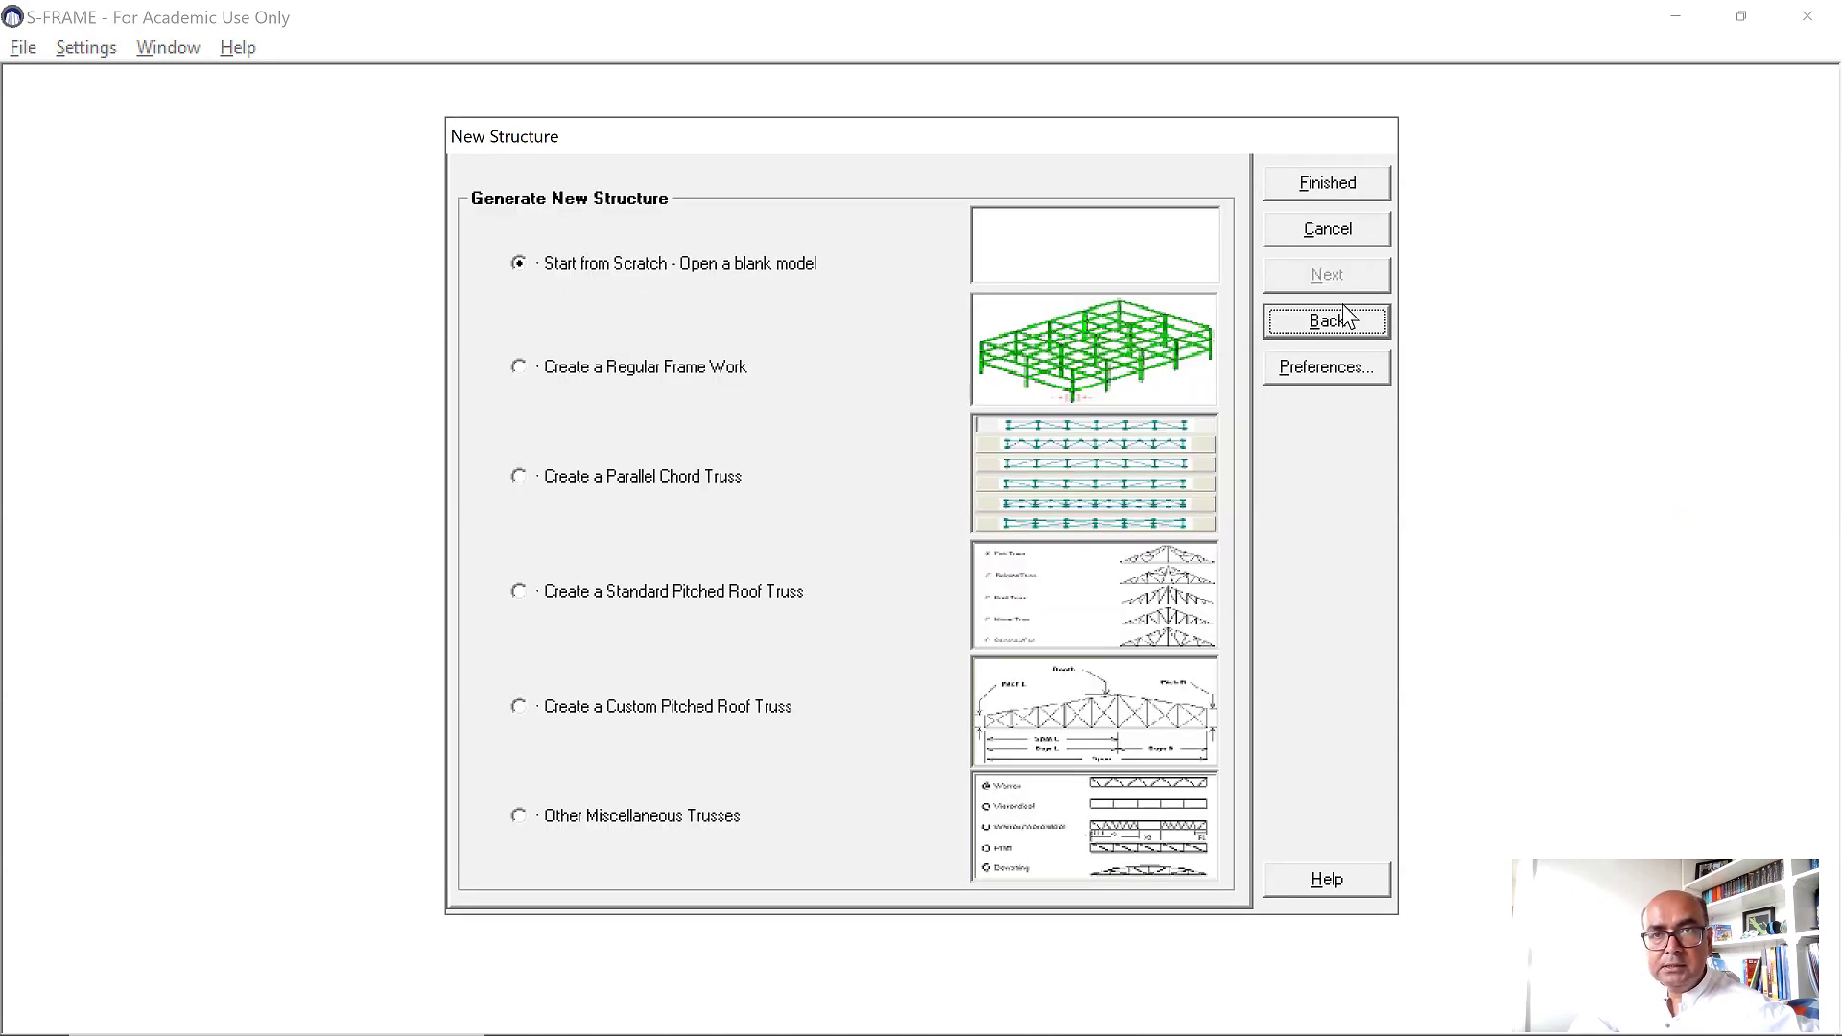
{"action": "left_click", "coordinate": [1321, 182]}
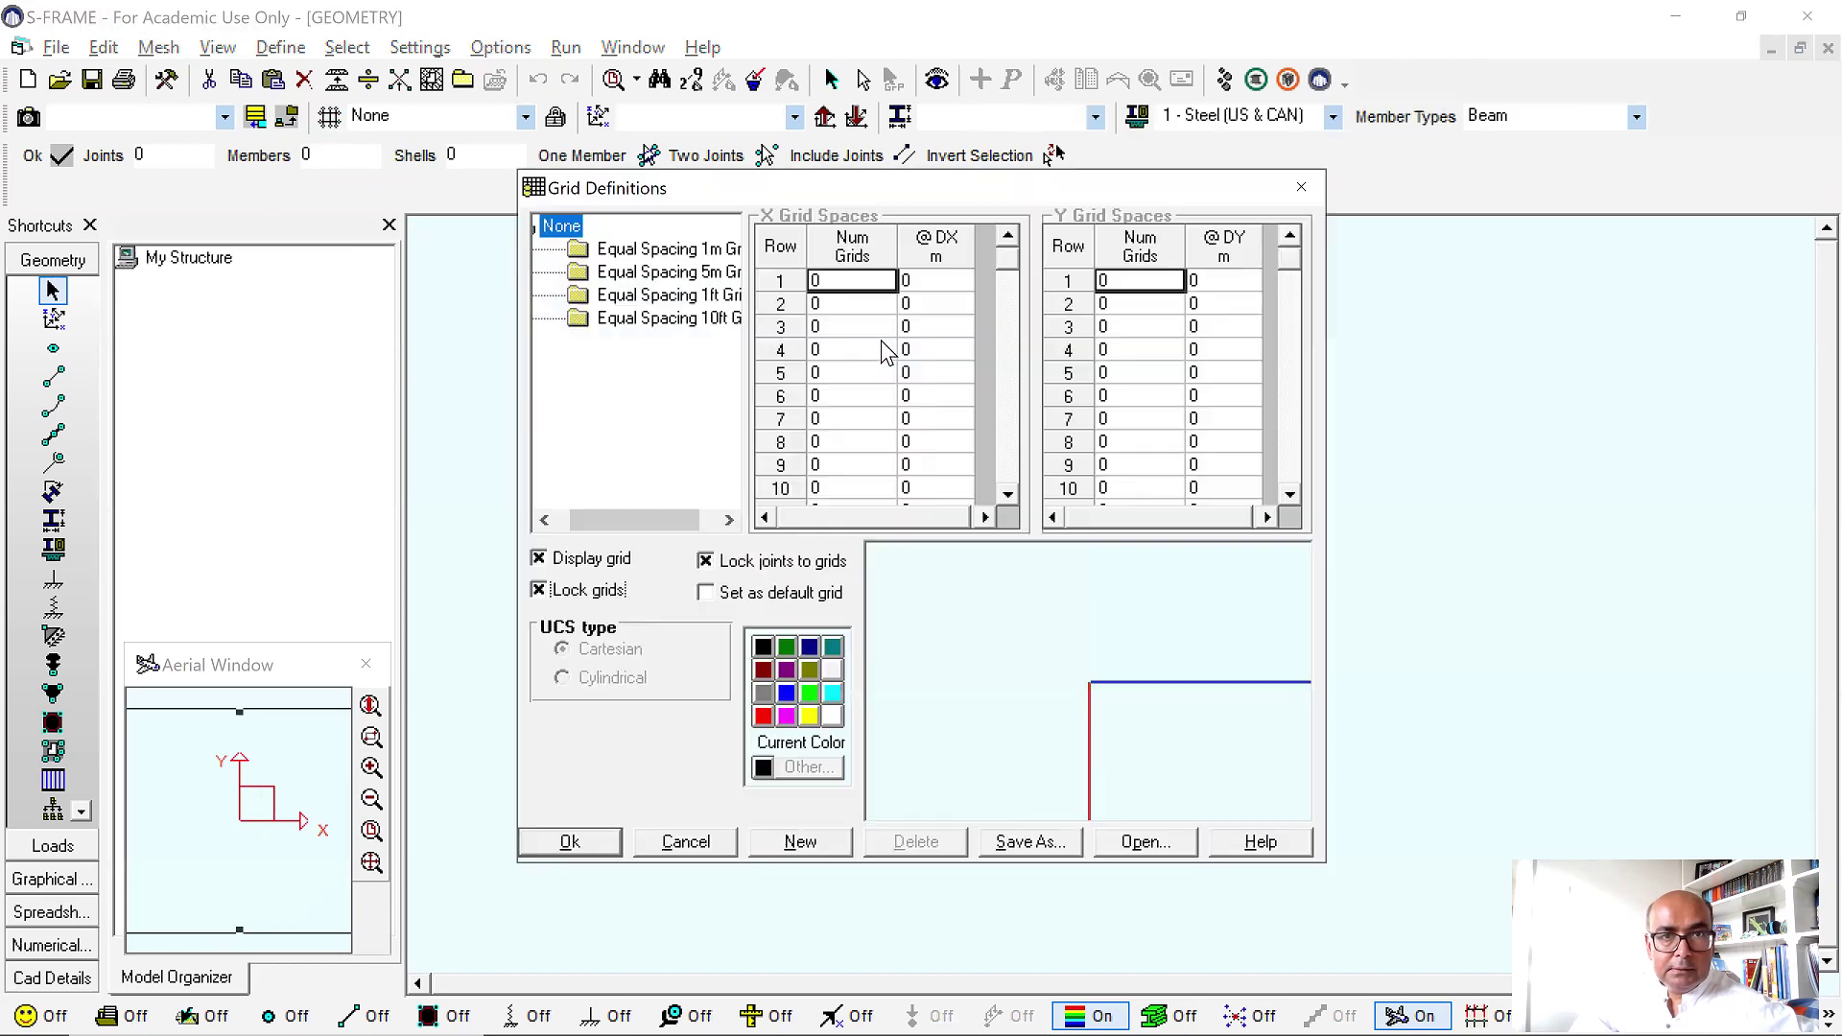
Apply an equal-spacing 1 m grid and fit it in view.
{"action": "left_click", "coordinate": [690, 259]}
{"action": "left_click", "coordinate": [594, 833]}
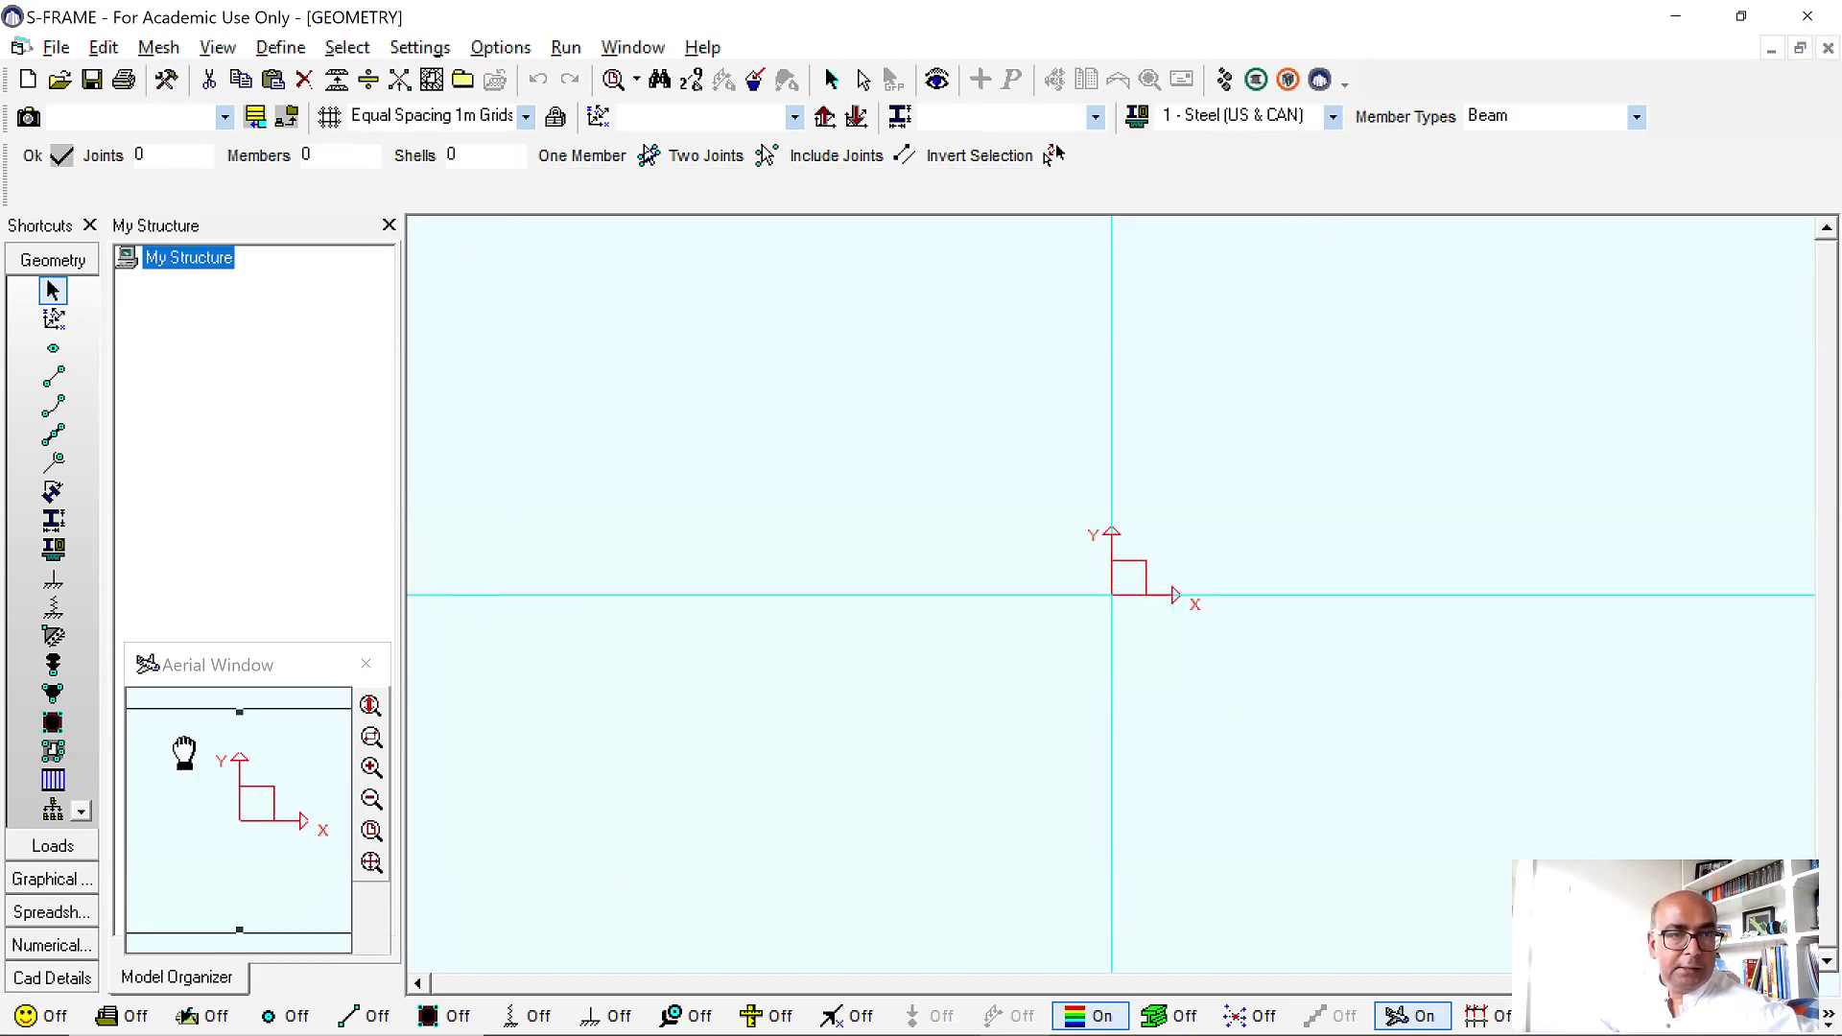
{"action": "left_click", "coordinate": [373, 863]}
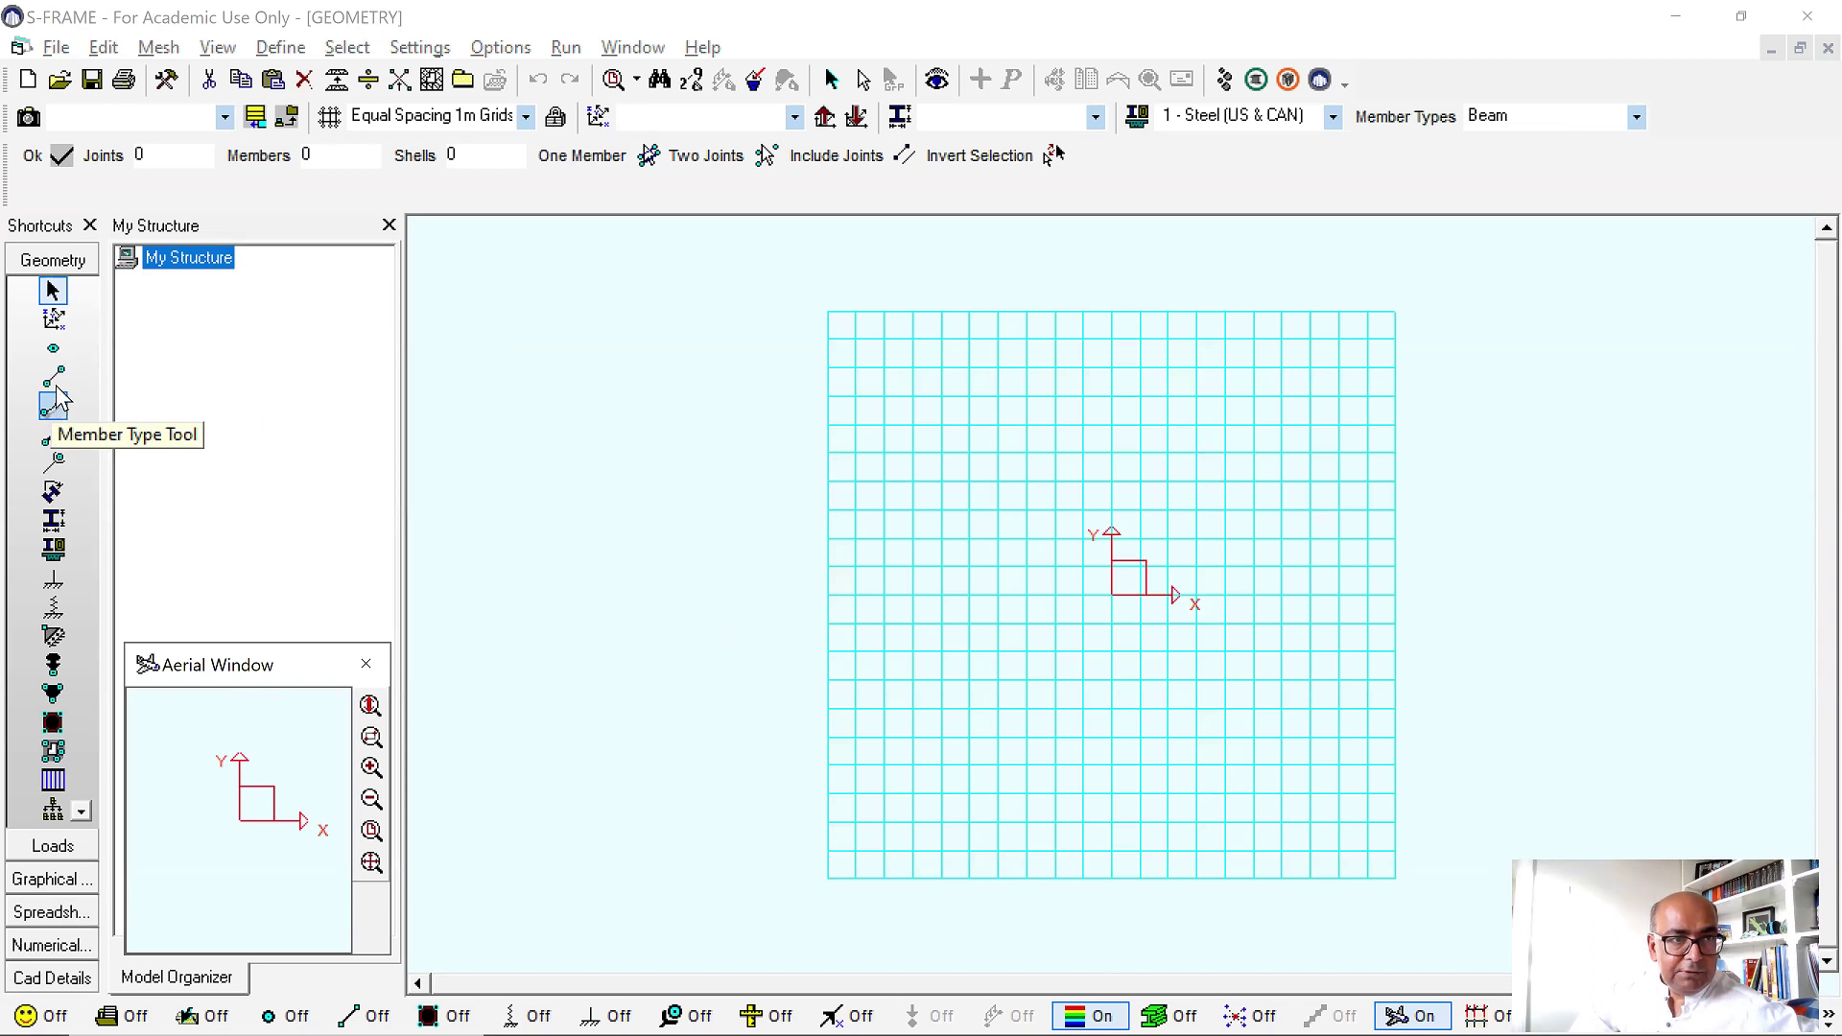
Draw three consecutive 10 m members in +X from single joints along the grid line.
{"action": "left_click", "coordinate": [53, 377]}
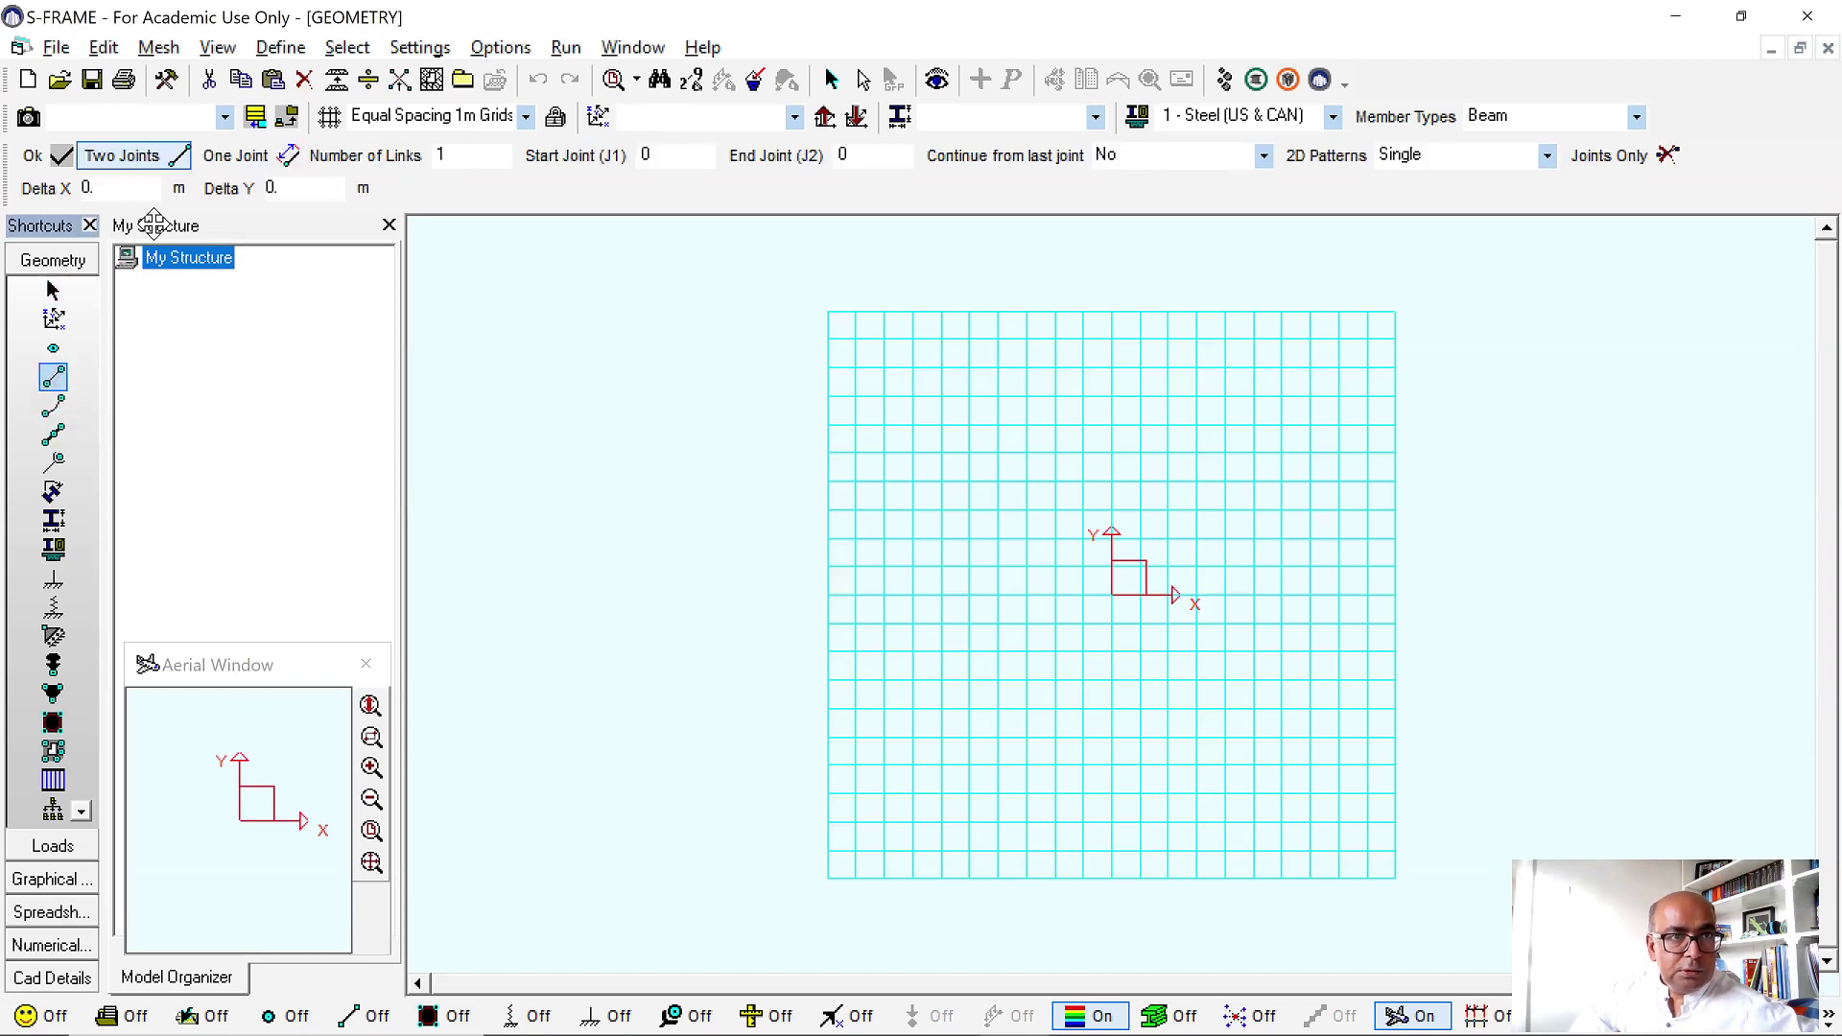
{"action": "left_click", "coordinate": [280, 156]}
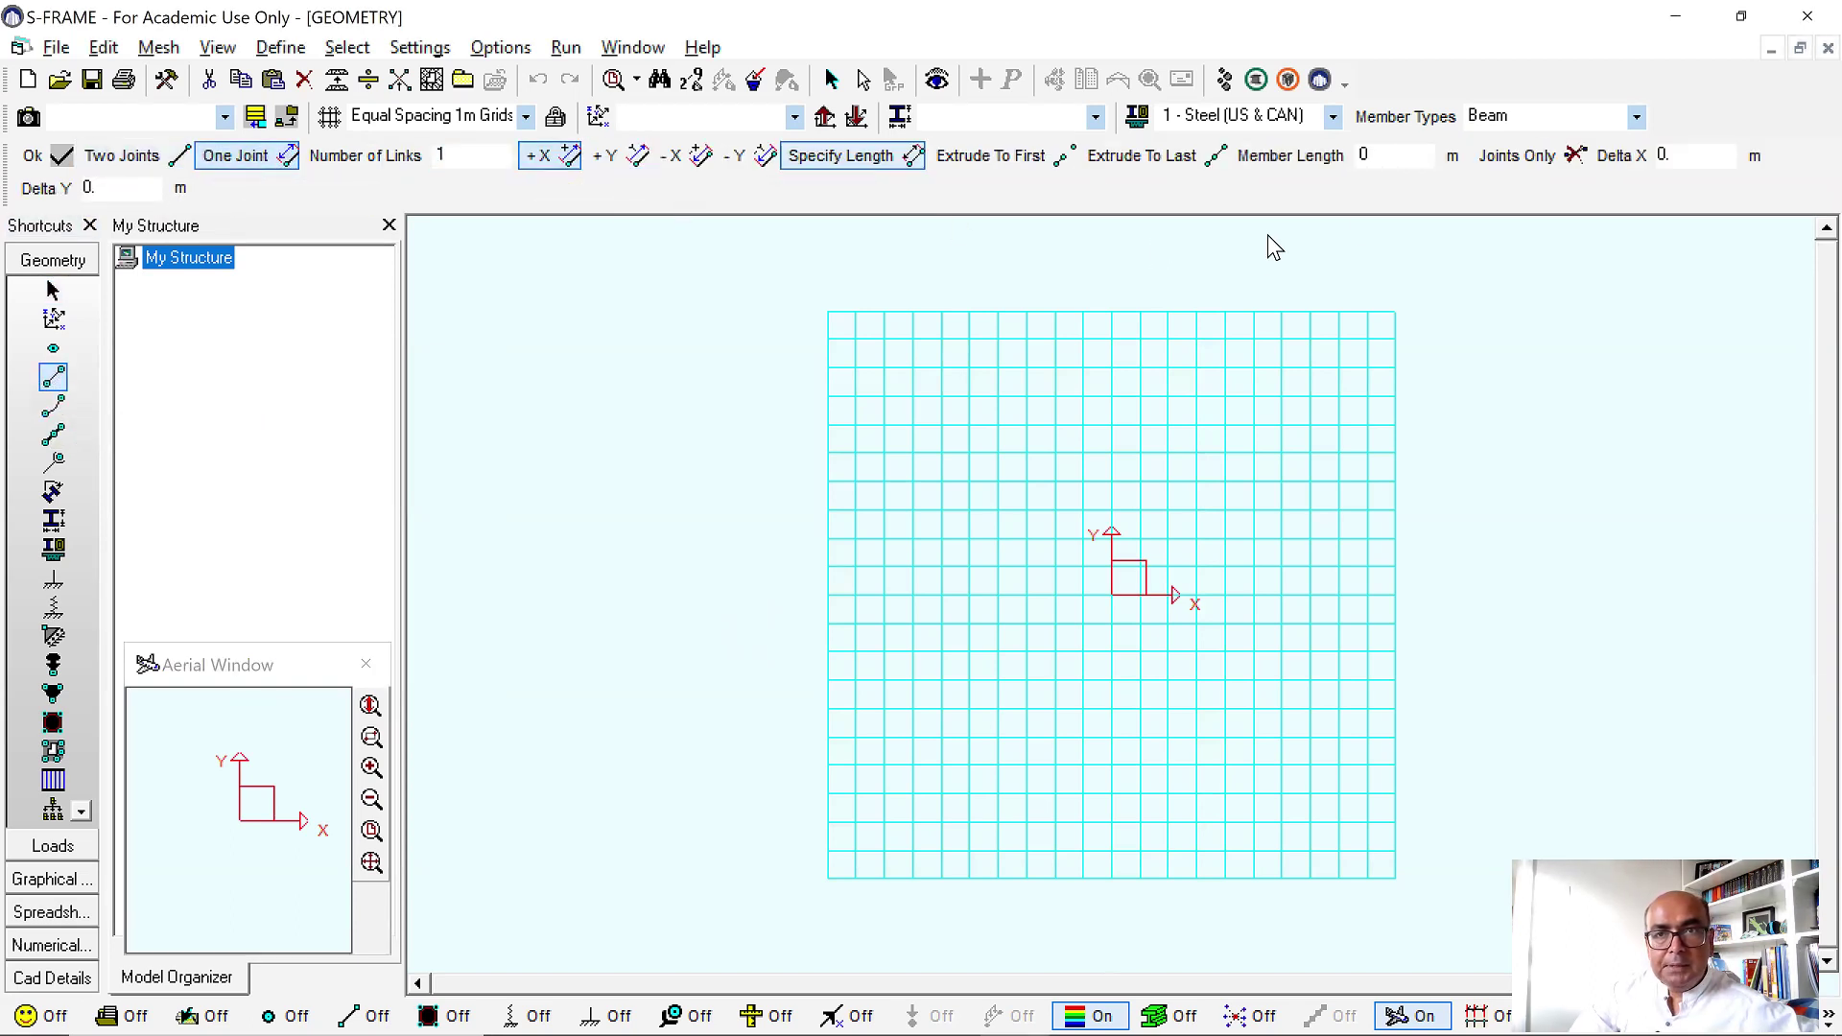
{"action": "double_click", "coordinate": [1411, 162]}
{"action": "type", "text": "10"}
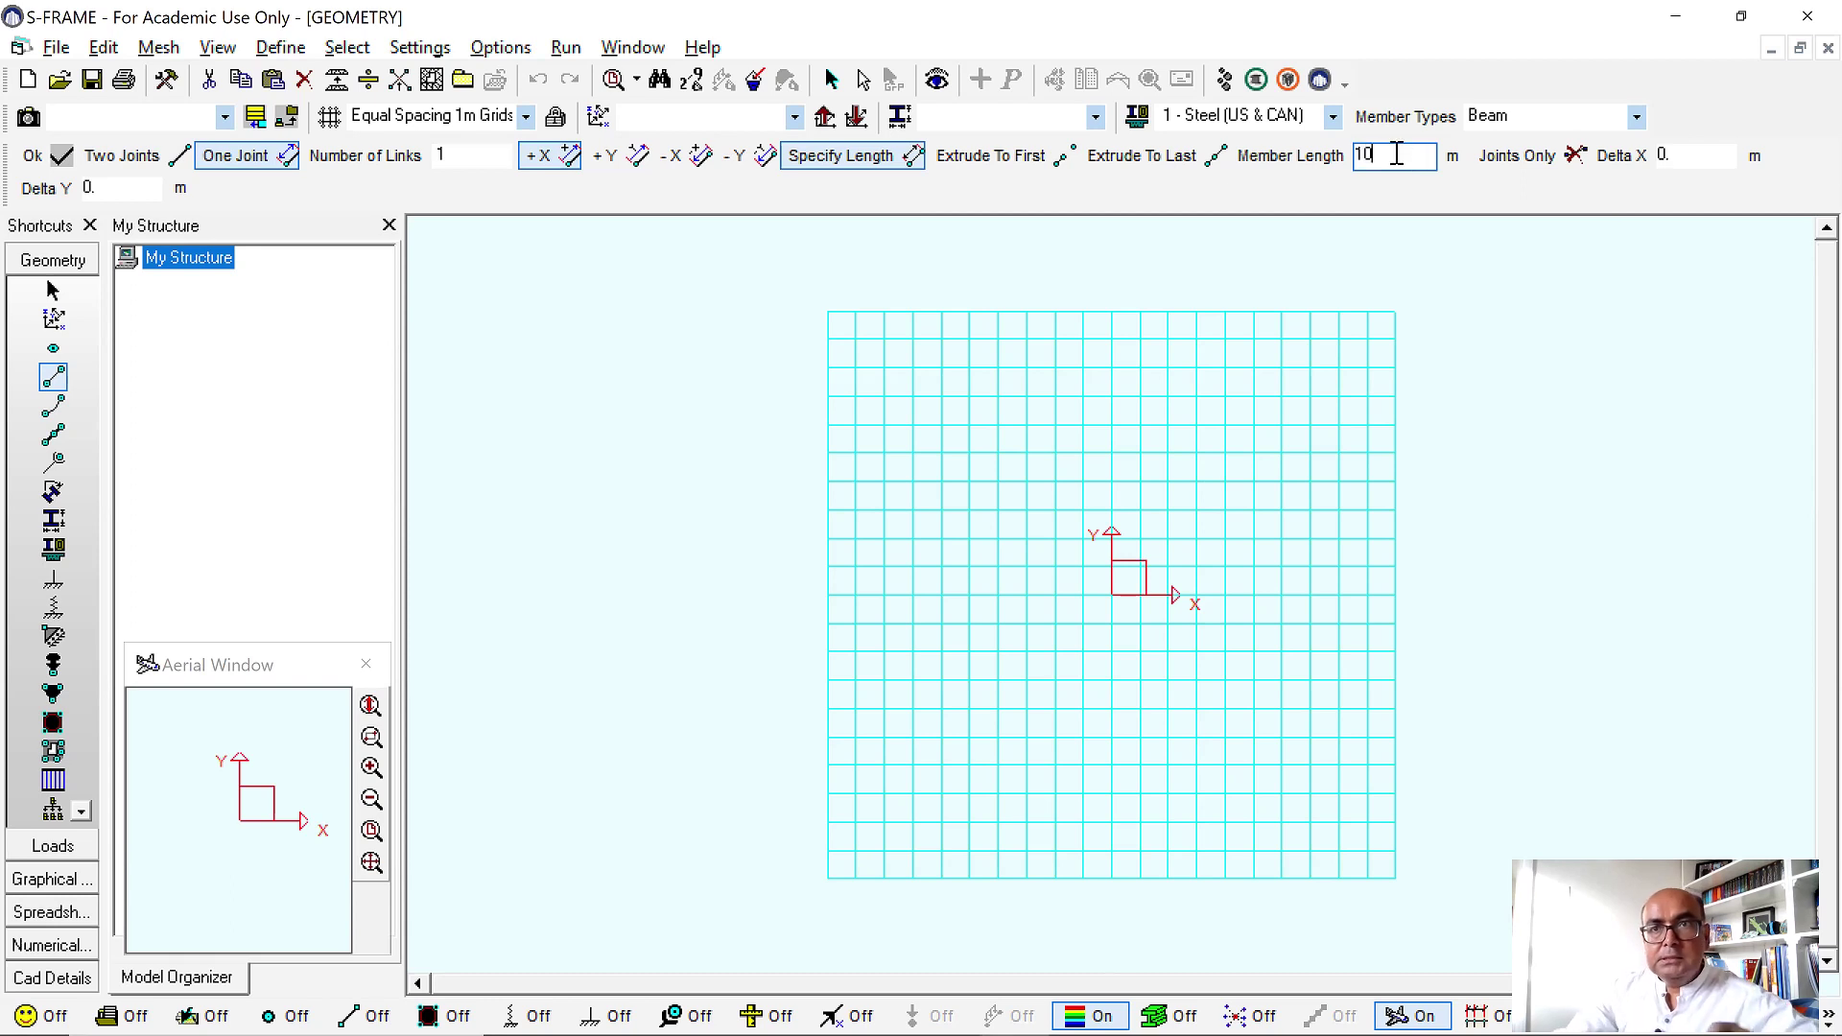
{"action": "left_click", "coordinate": [826, 395]}
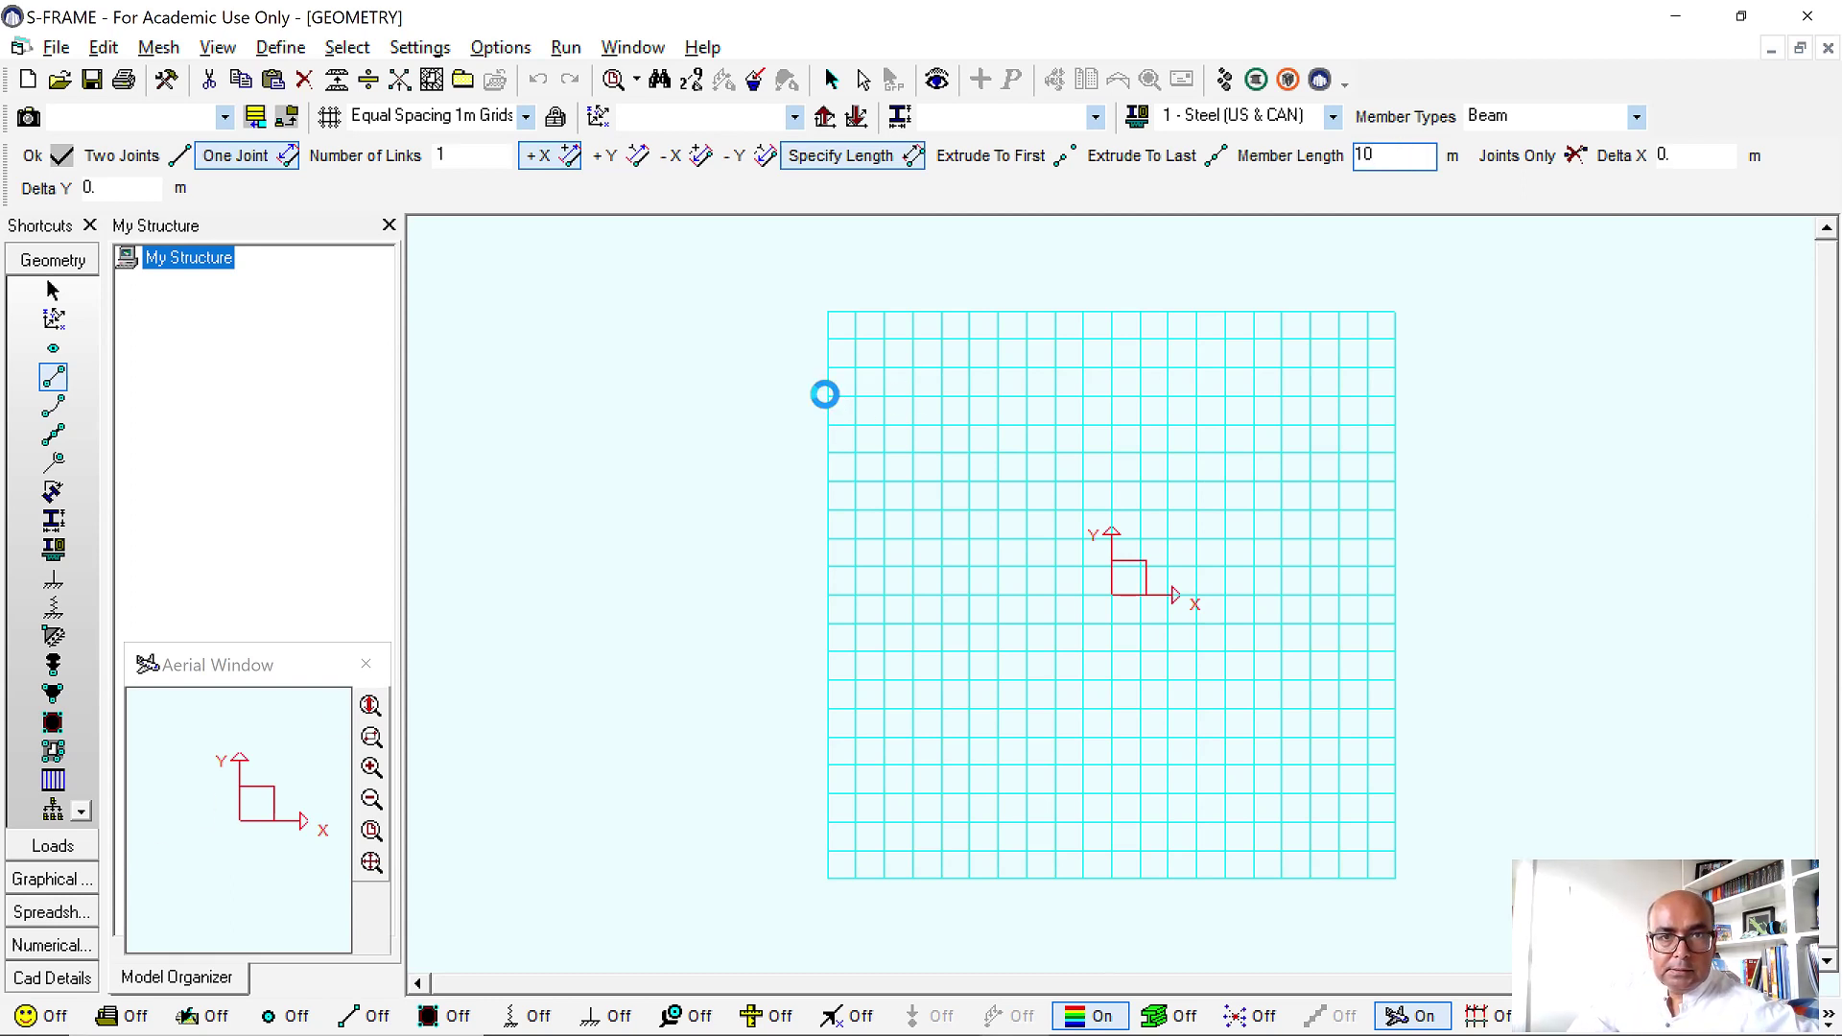
{"action": "left_click", "coordinate": [1112, 396]}
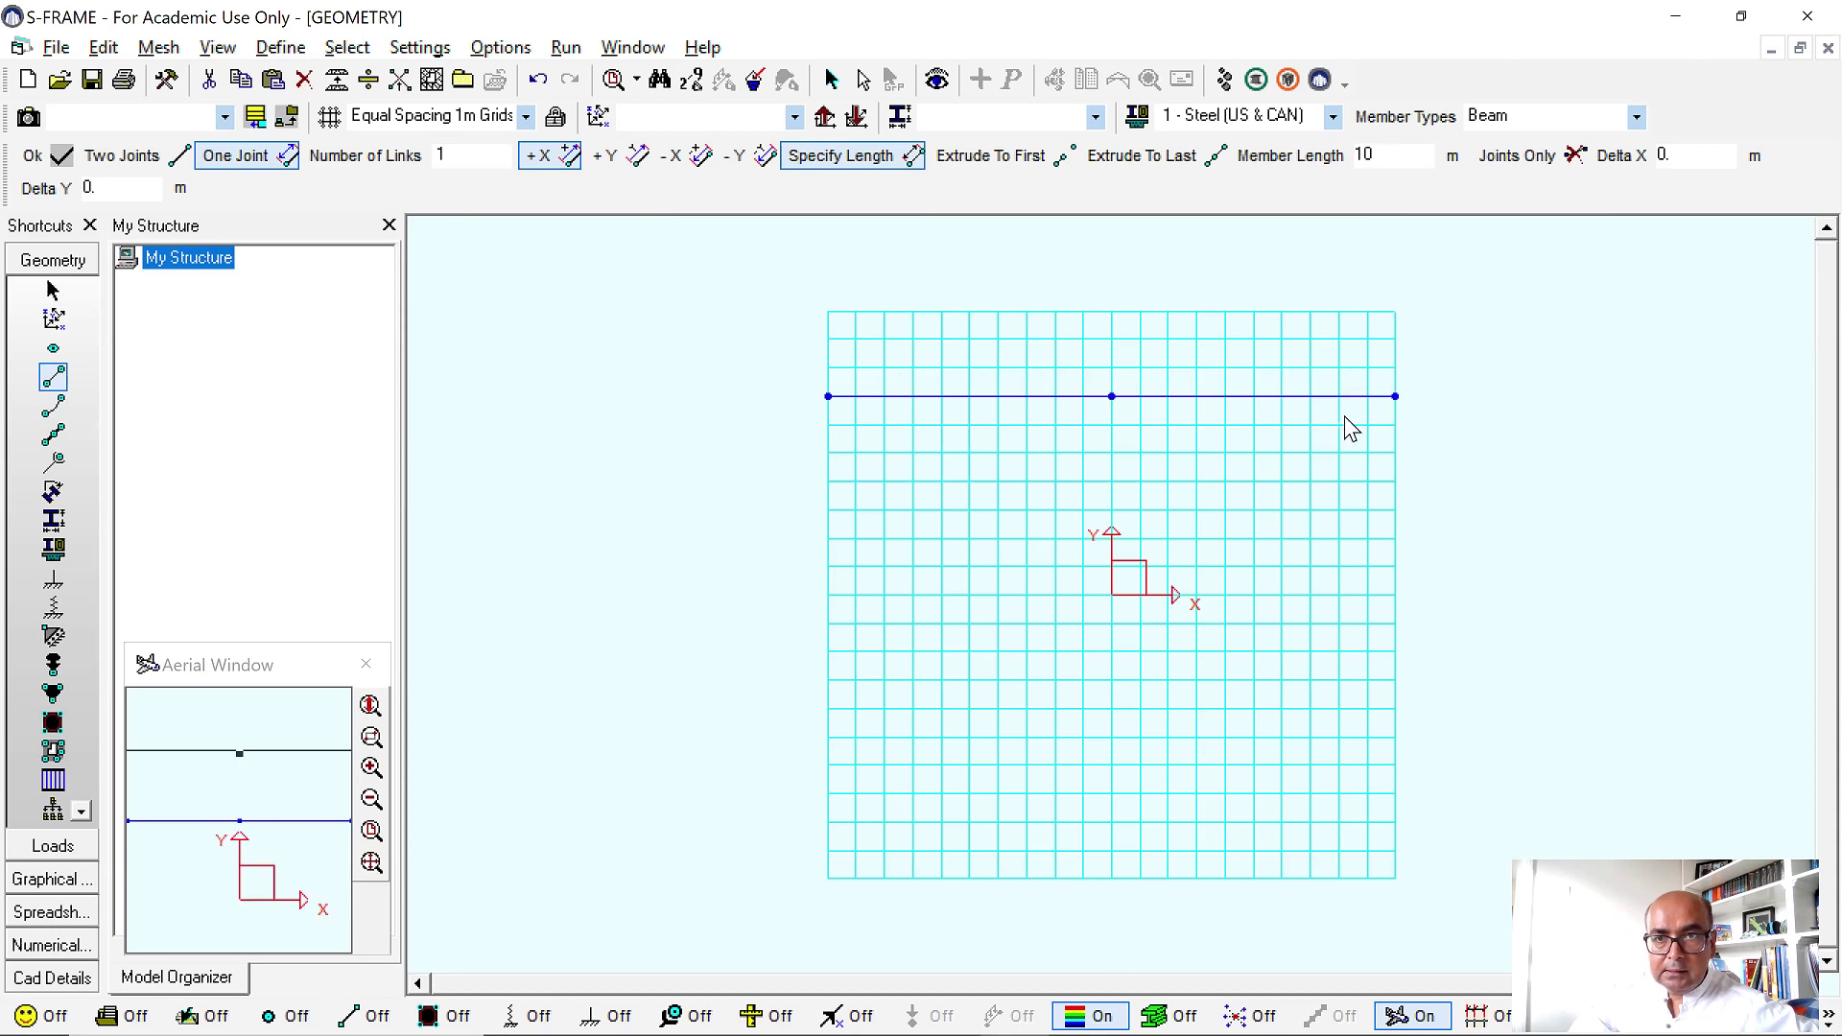
{"action": "left_click", "coordinate": [1394, 396]}
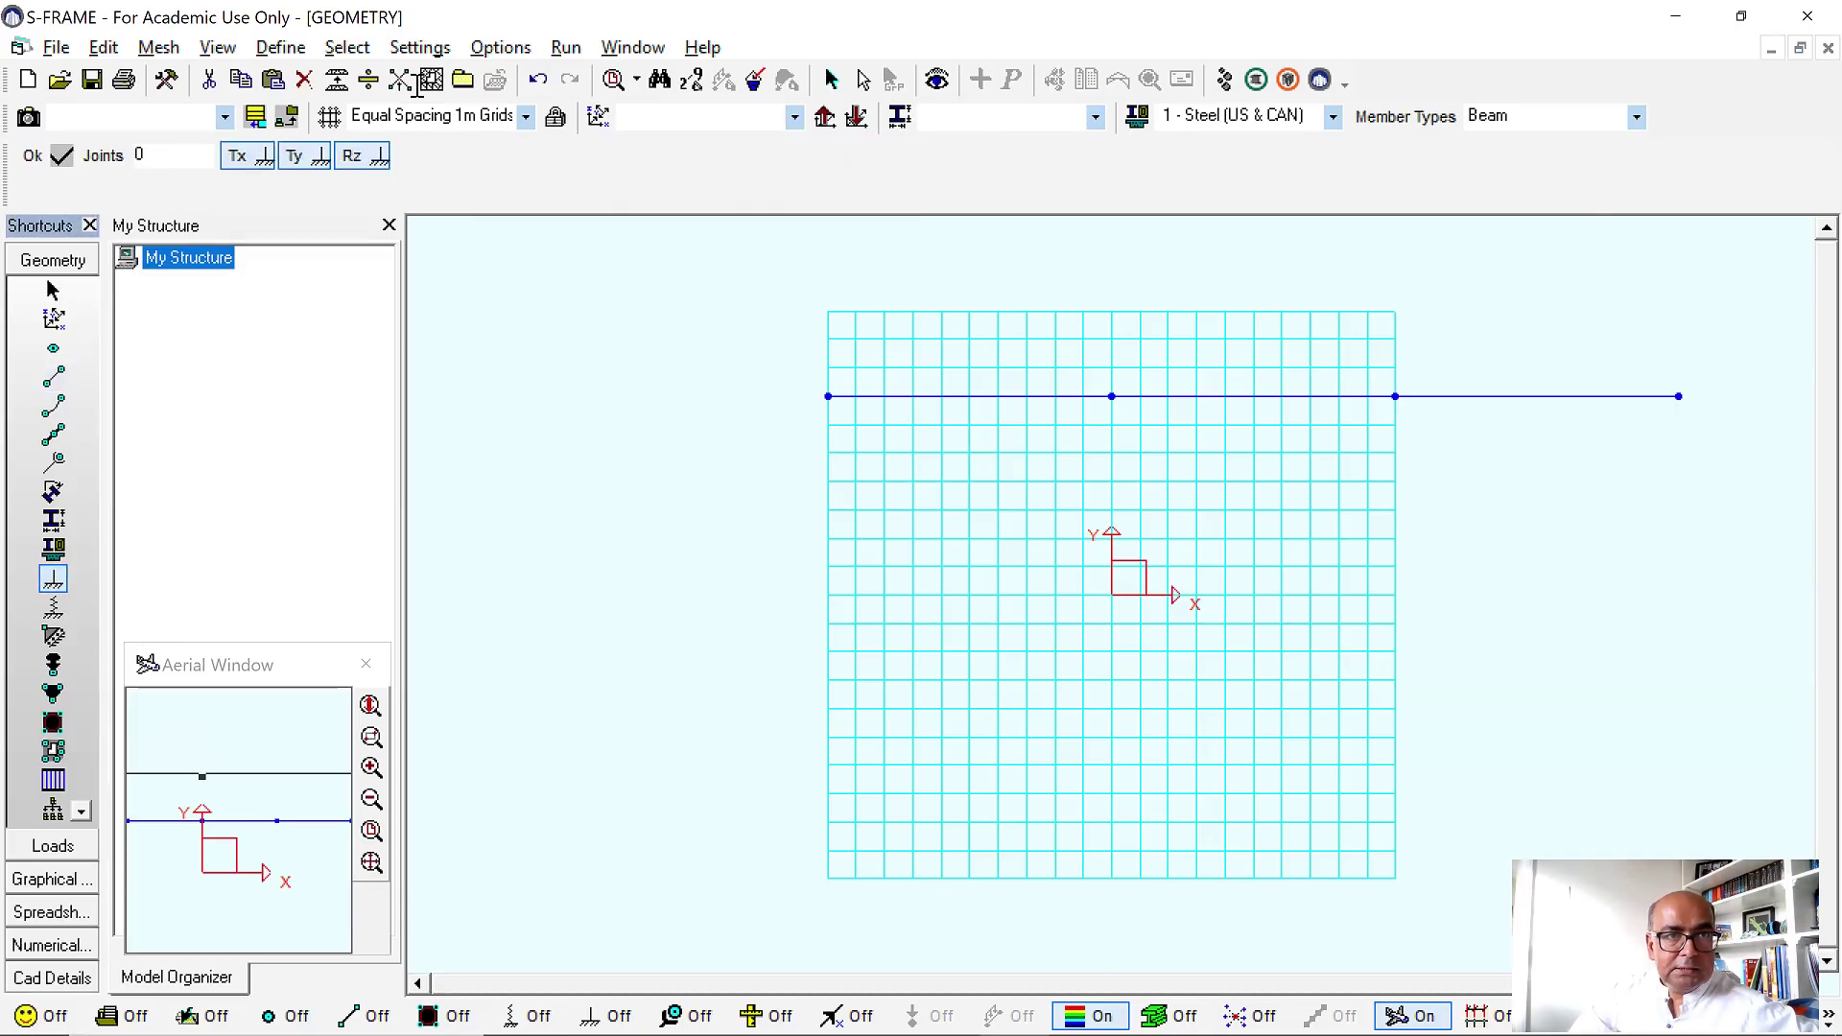
Add Tx/Ty pinned supports at the left end and both interior joints.
{"action": "left_click", "coordinate": [387, 163]}
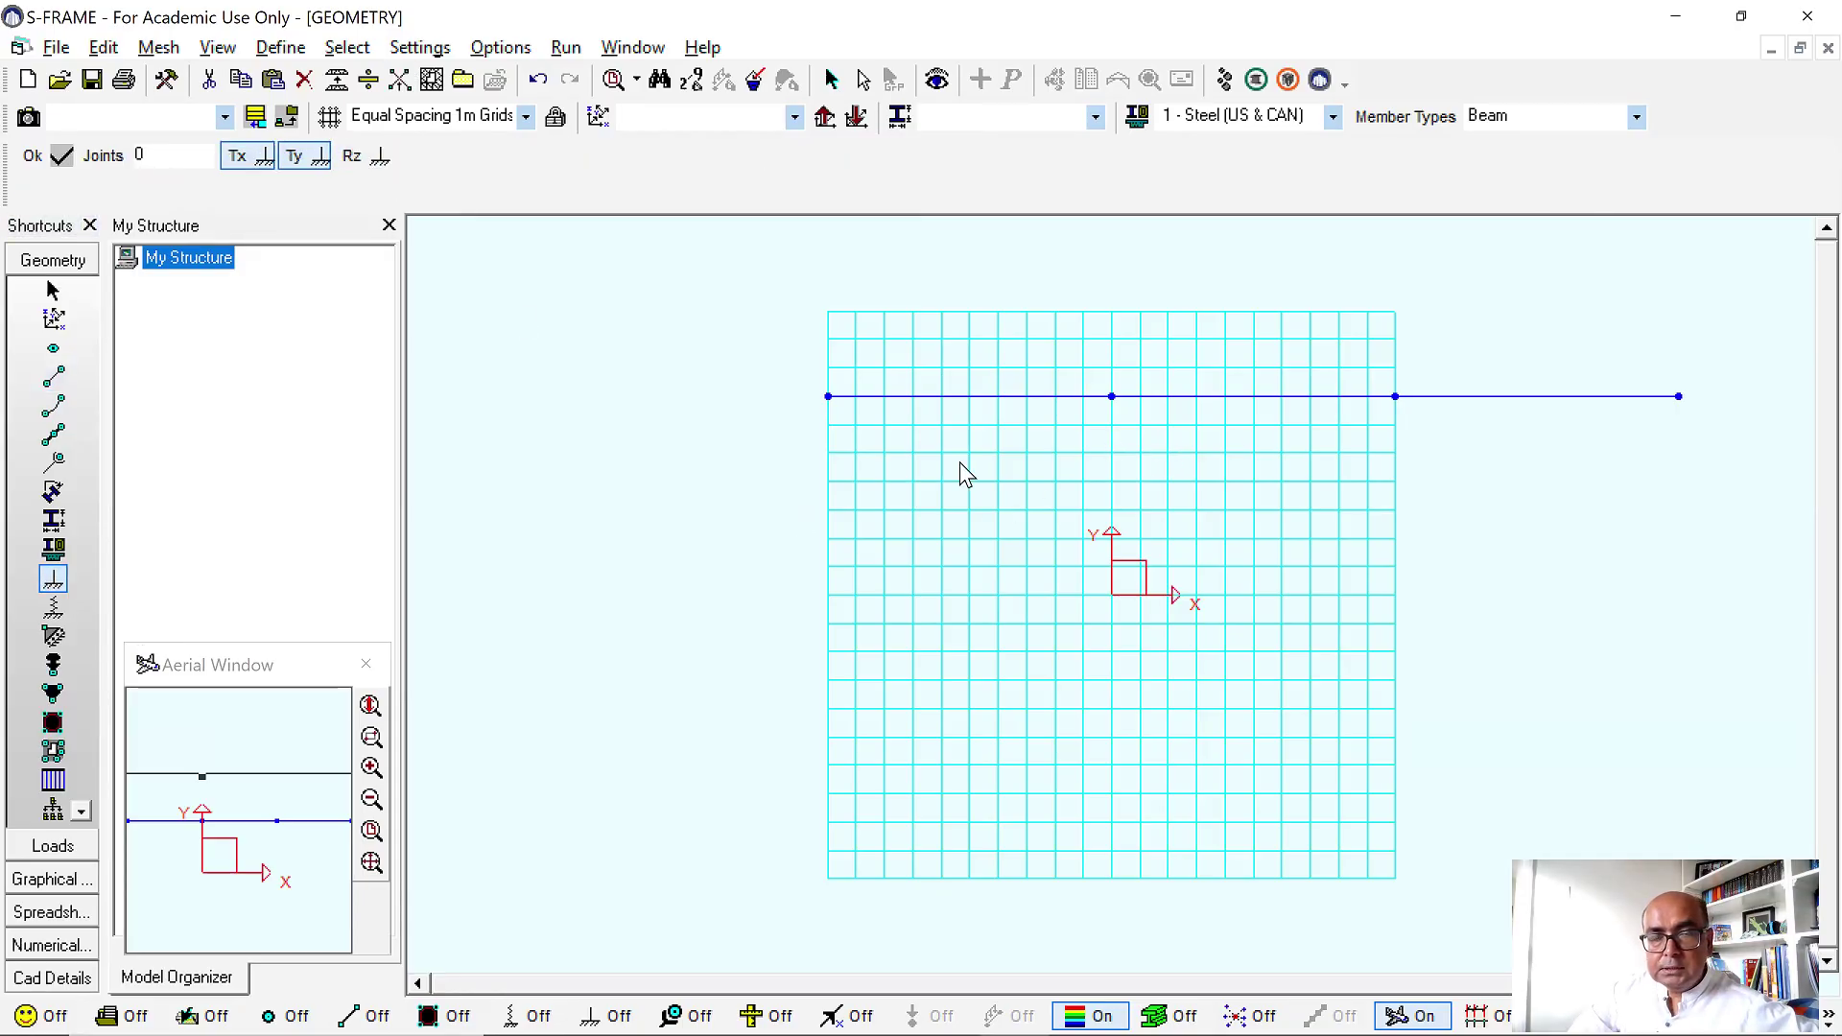
{"action": "left_click", "coordinate": [828, 396]}
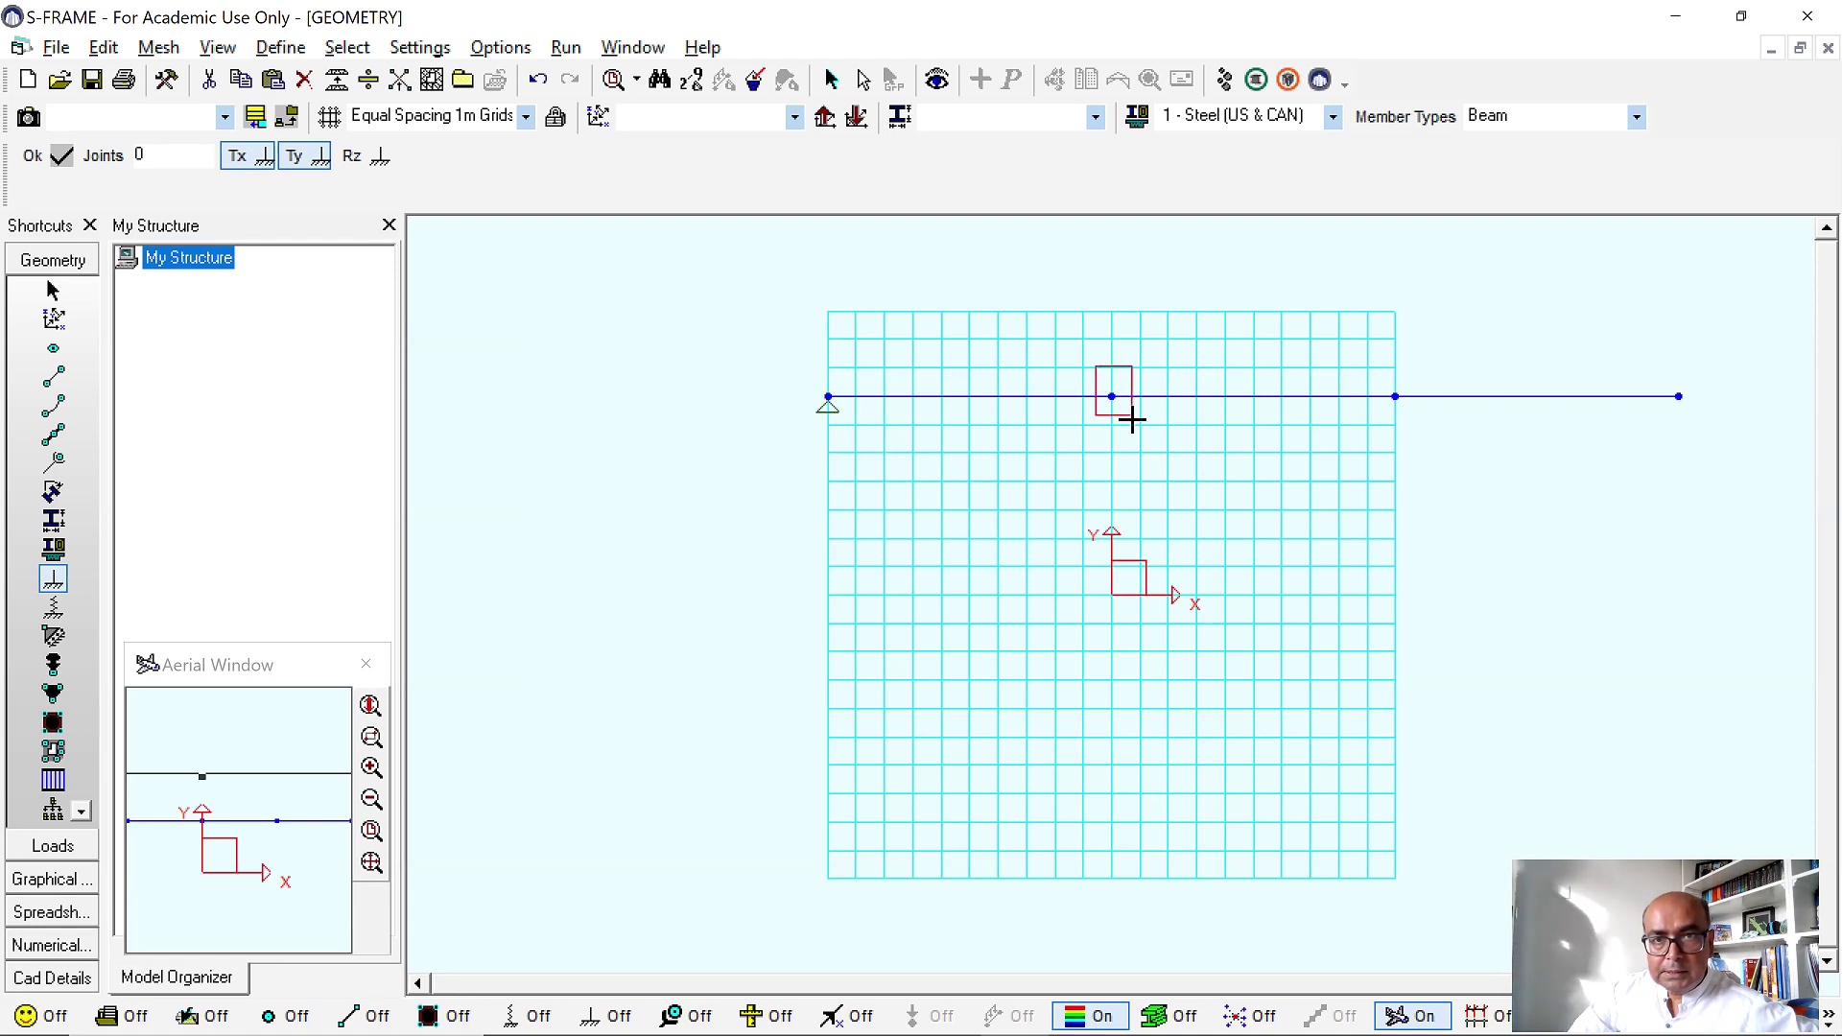
{"action": "left_click", "coordinate": [1112, 396]}
{"action": "left_click", "coordinate": [1395, 396]}
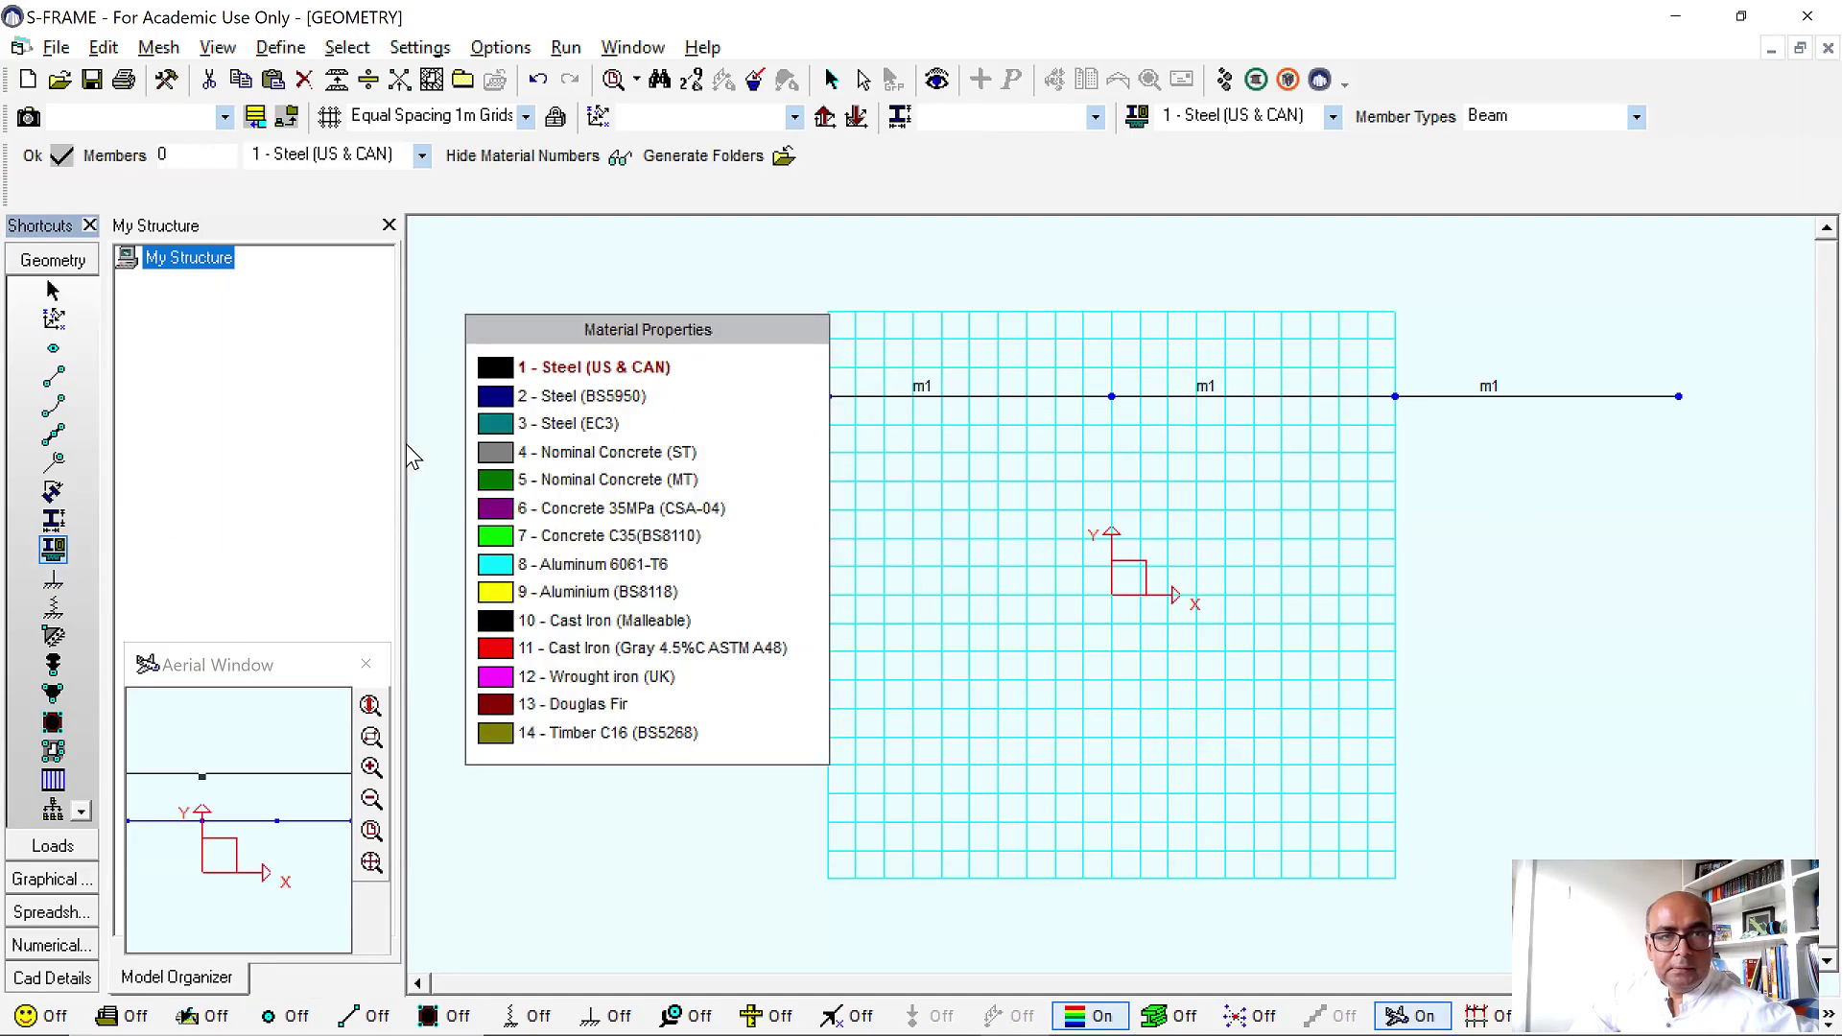
Assign material 3 - Steel (EC3) to all three members.
{"action": "left_click", "coordinate": [537, 423]}
{"action": "left_click_drag", "start_coordinate": [727, 336], "coordinate": [611, 331]}
{"action": "left_click_drag", "start_coordinate": [805, 309], "coordinate": [1698, 512]}
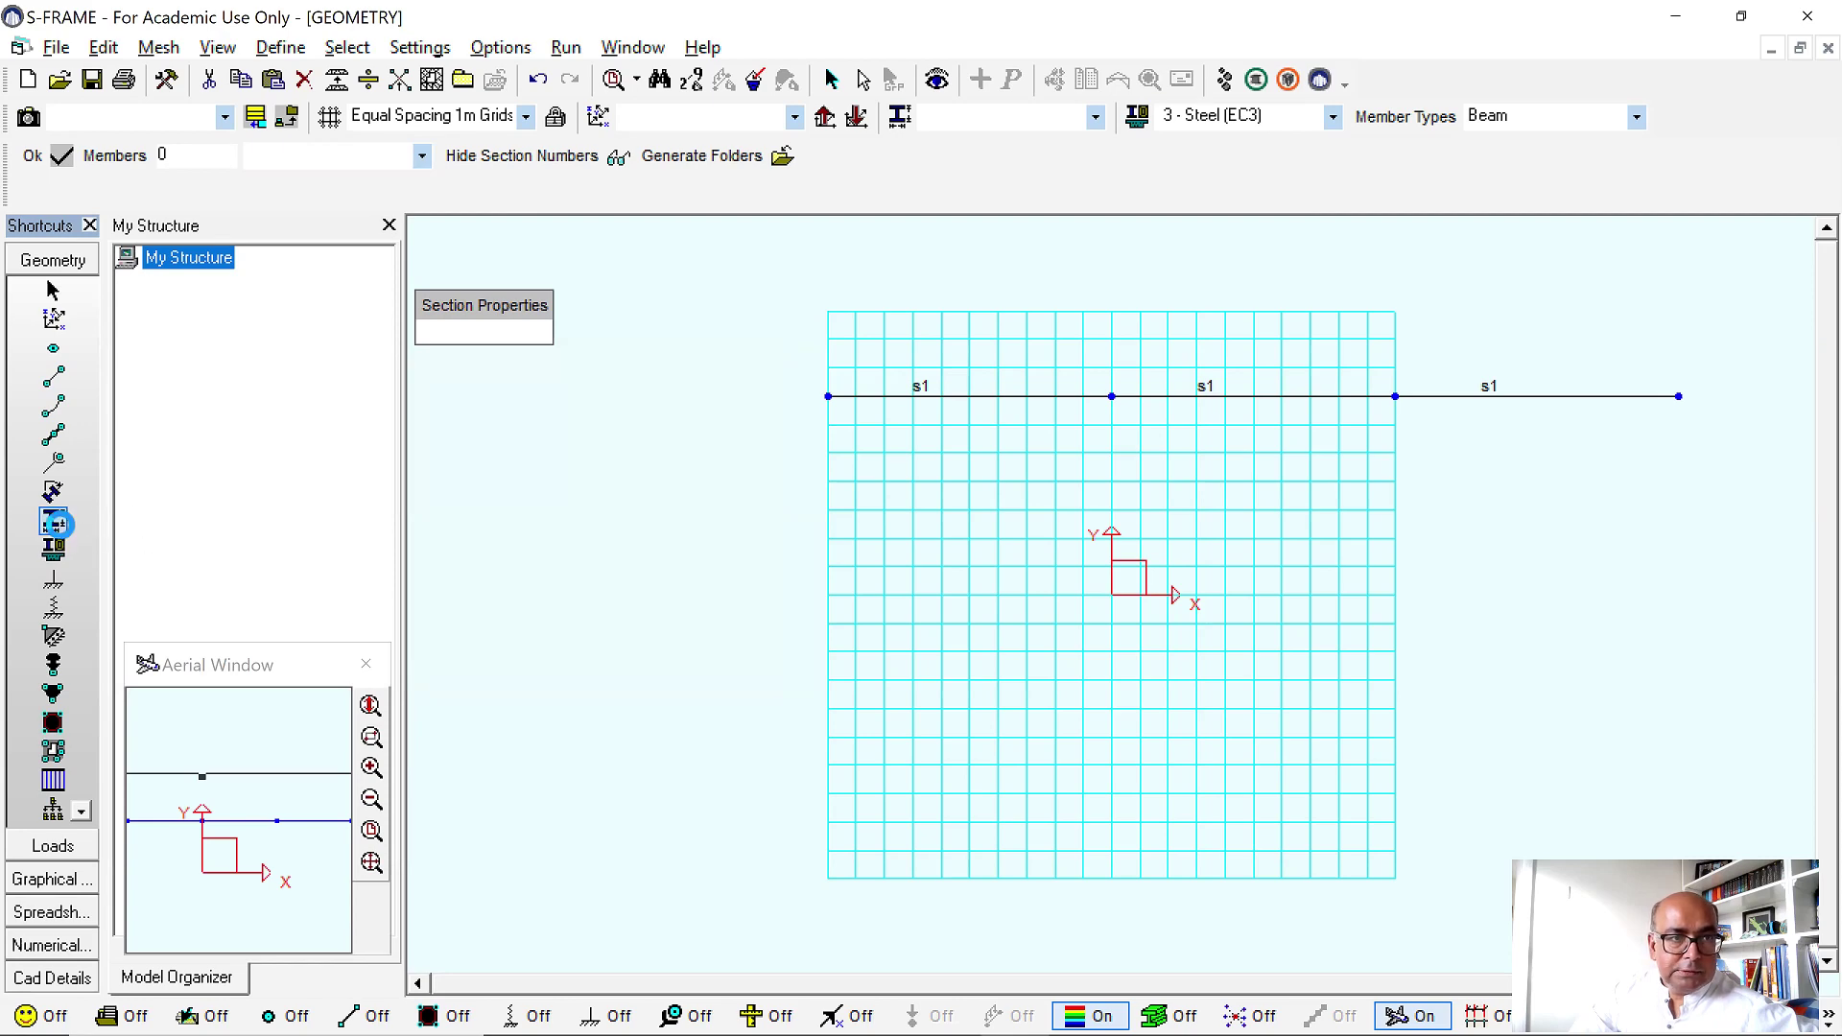
Set section 1 to the British 406 178 67 UKB steel section.
{"action": "left_click", "coordinate": [55, 523]}
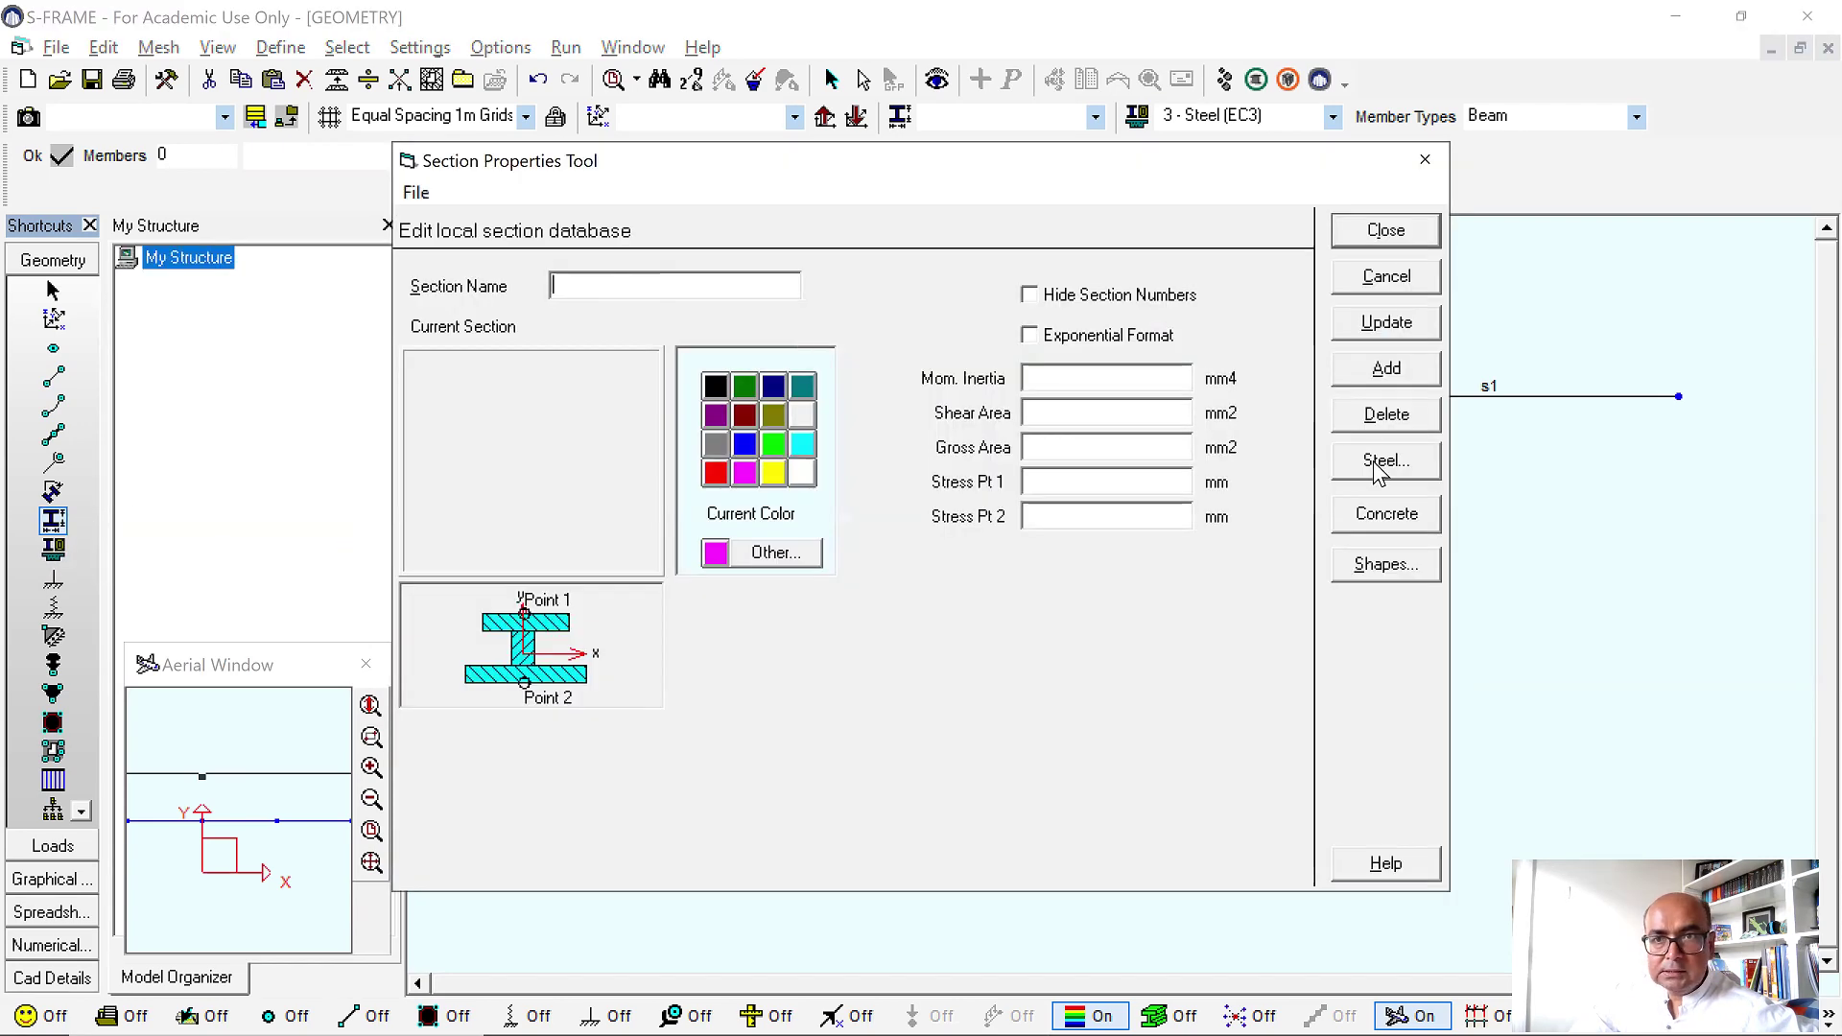
{"action": "left_click", "coordinate": [1388, 463]}
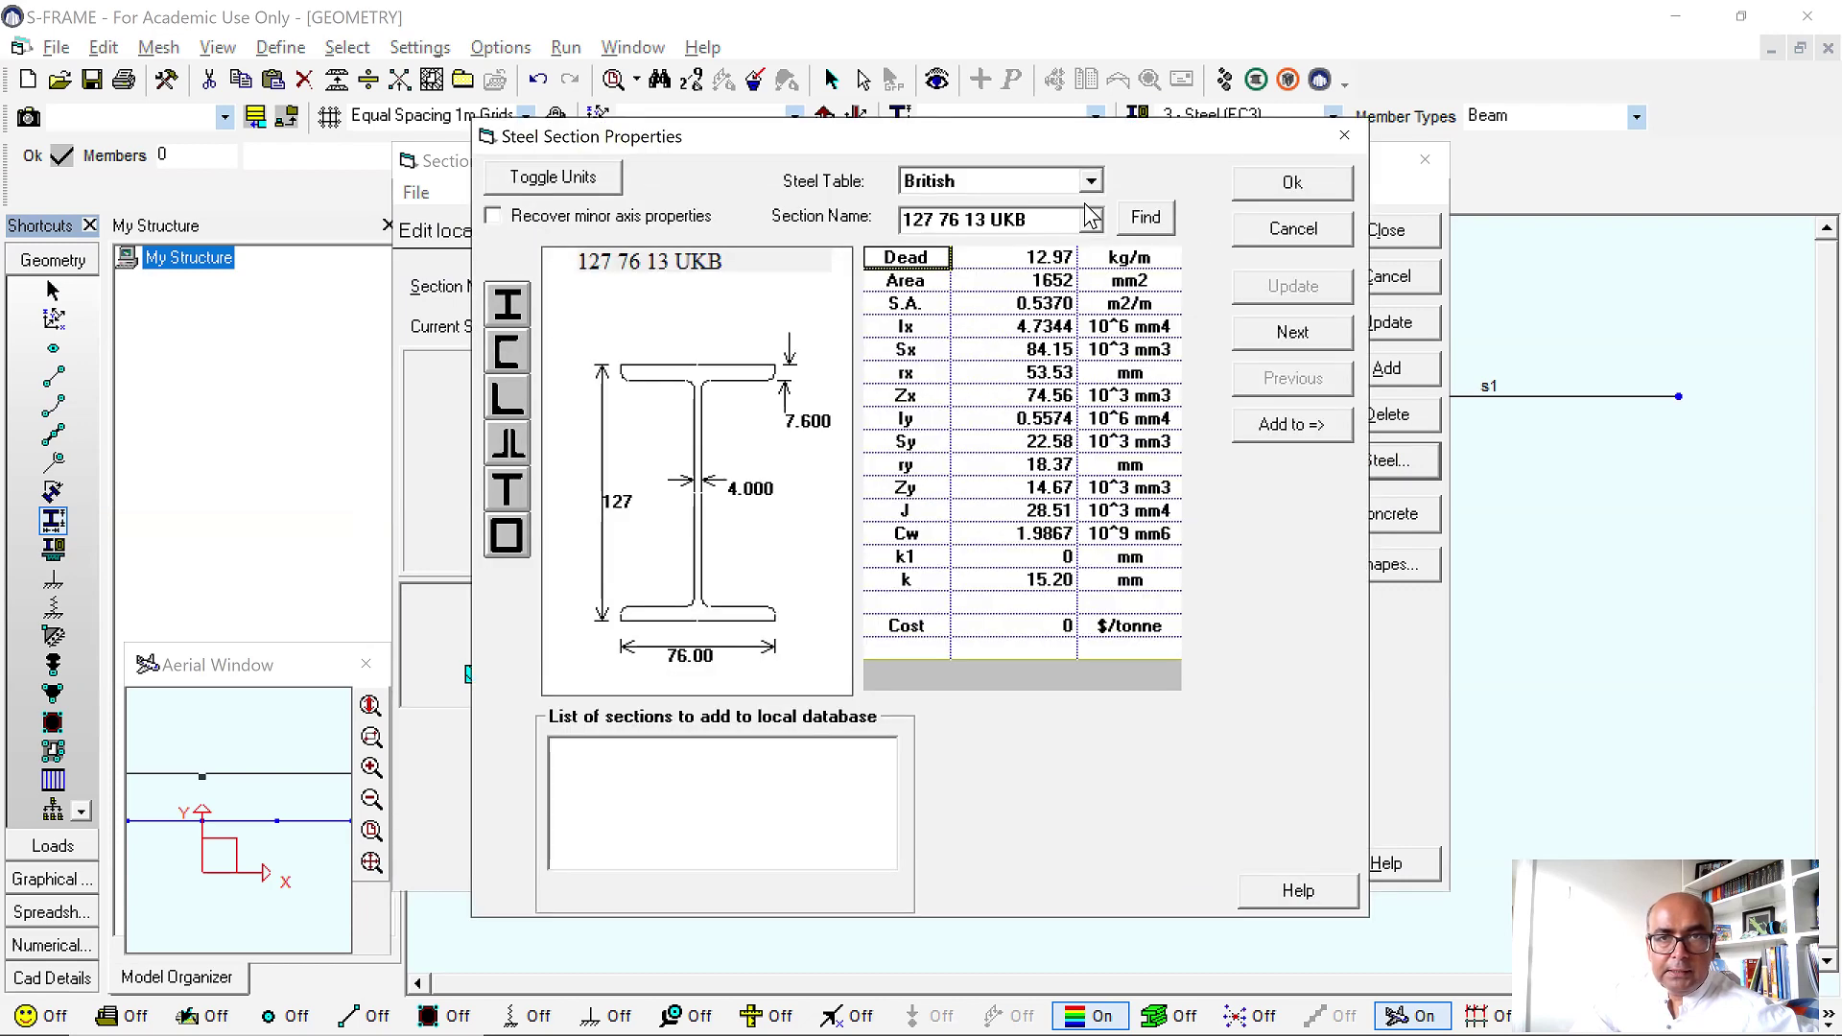
{"action": "left_click", "coordinate": [1091, 220]}
{"action": "scroll", "coordinate": [1099, 331], "scroll_direction": "down", "scroll_amount": 7}
{"action": "left_click", "coordinate": [997, 355]}
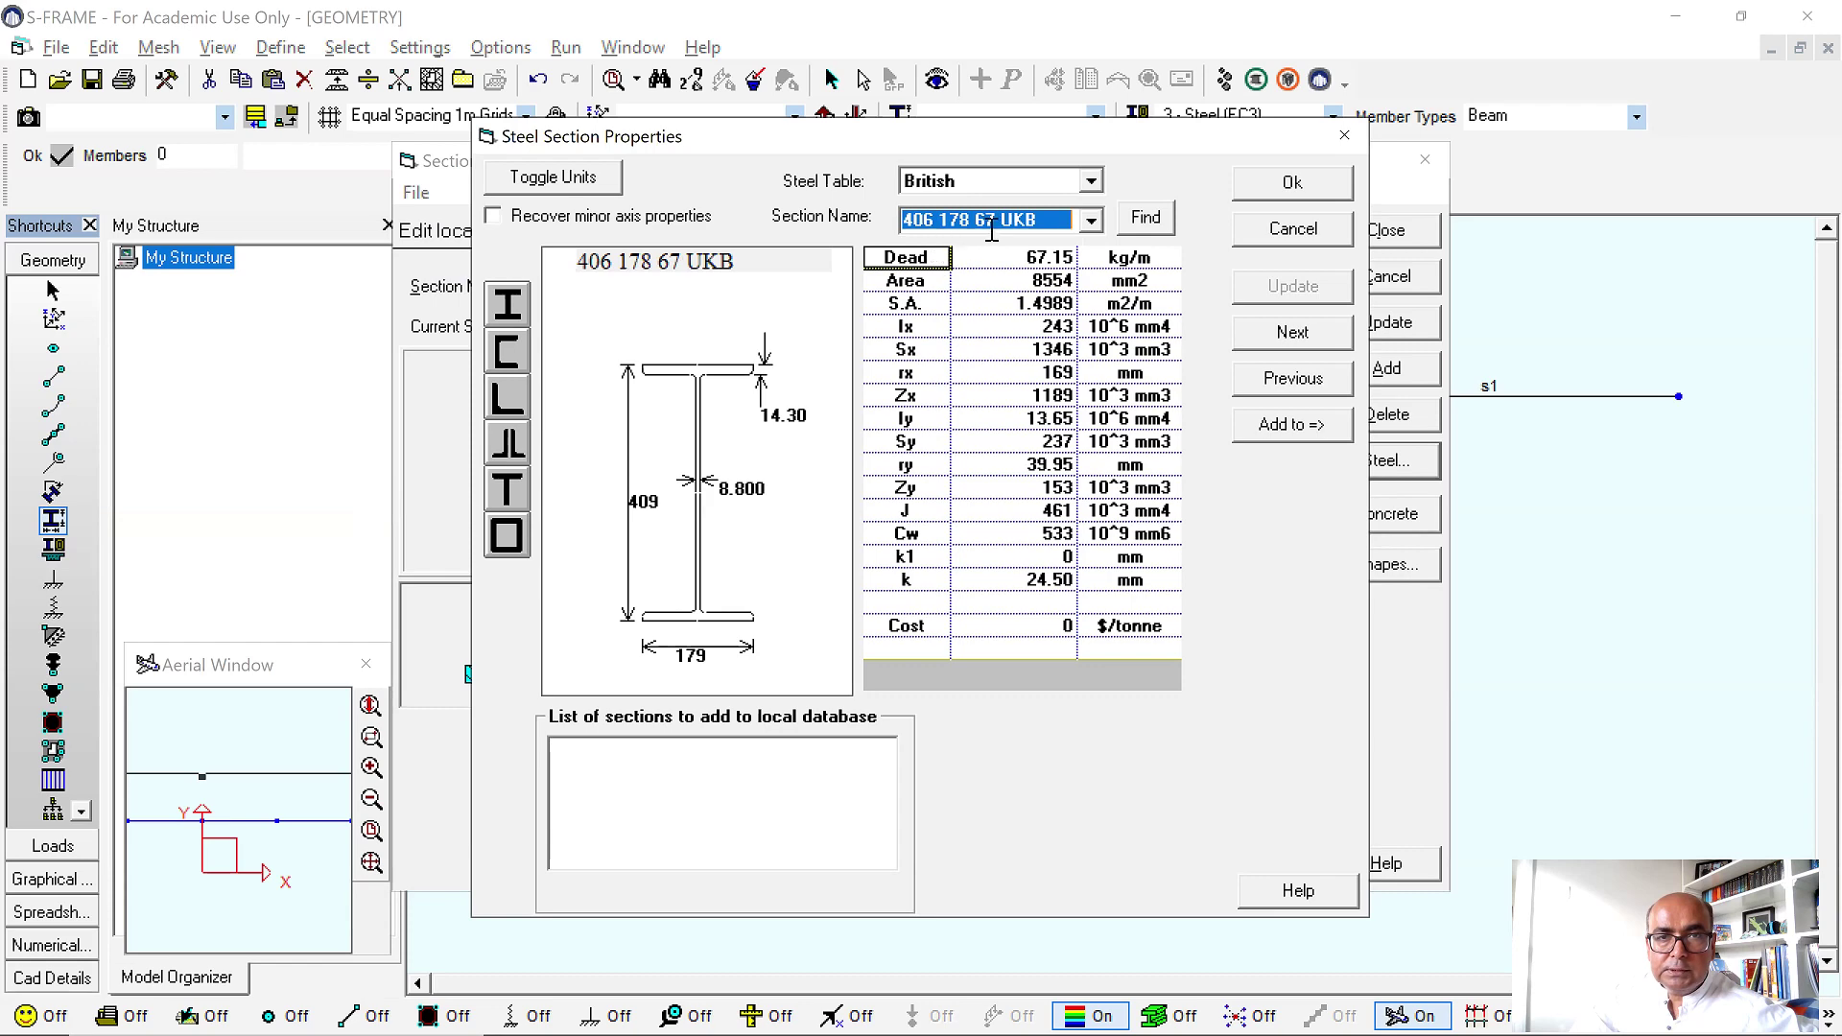
{"action": "left_click", "coordinate": [1308, 183]}
{"action": "left_click", "coordinate": [1396, 245]}
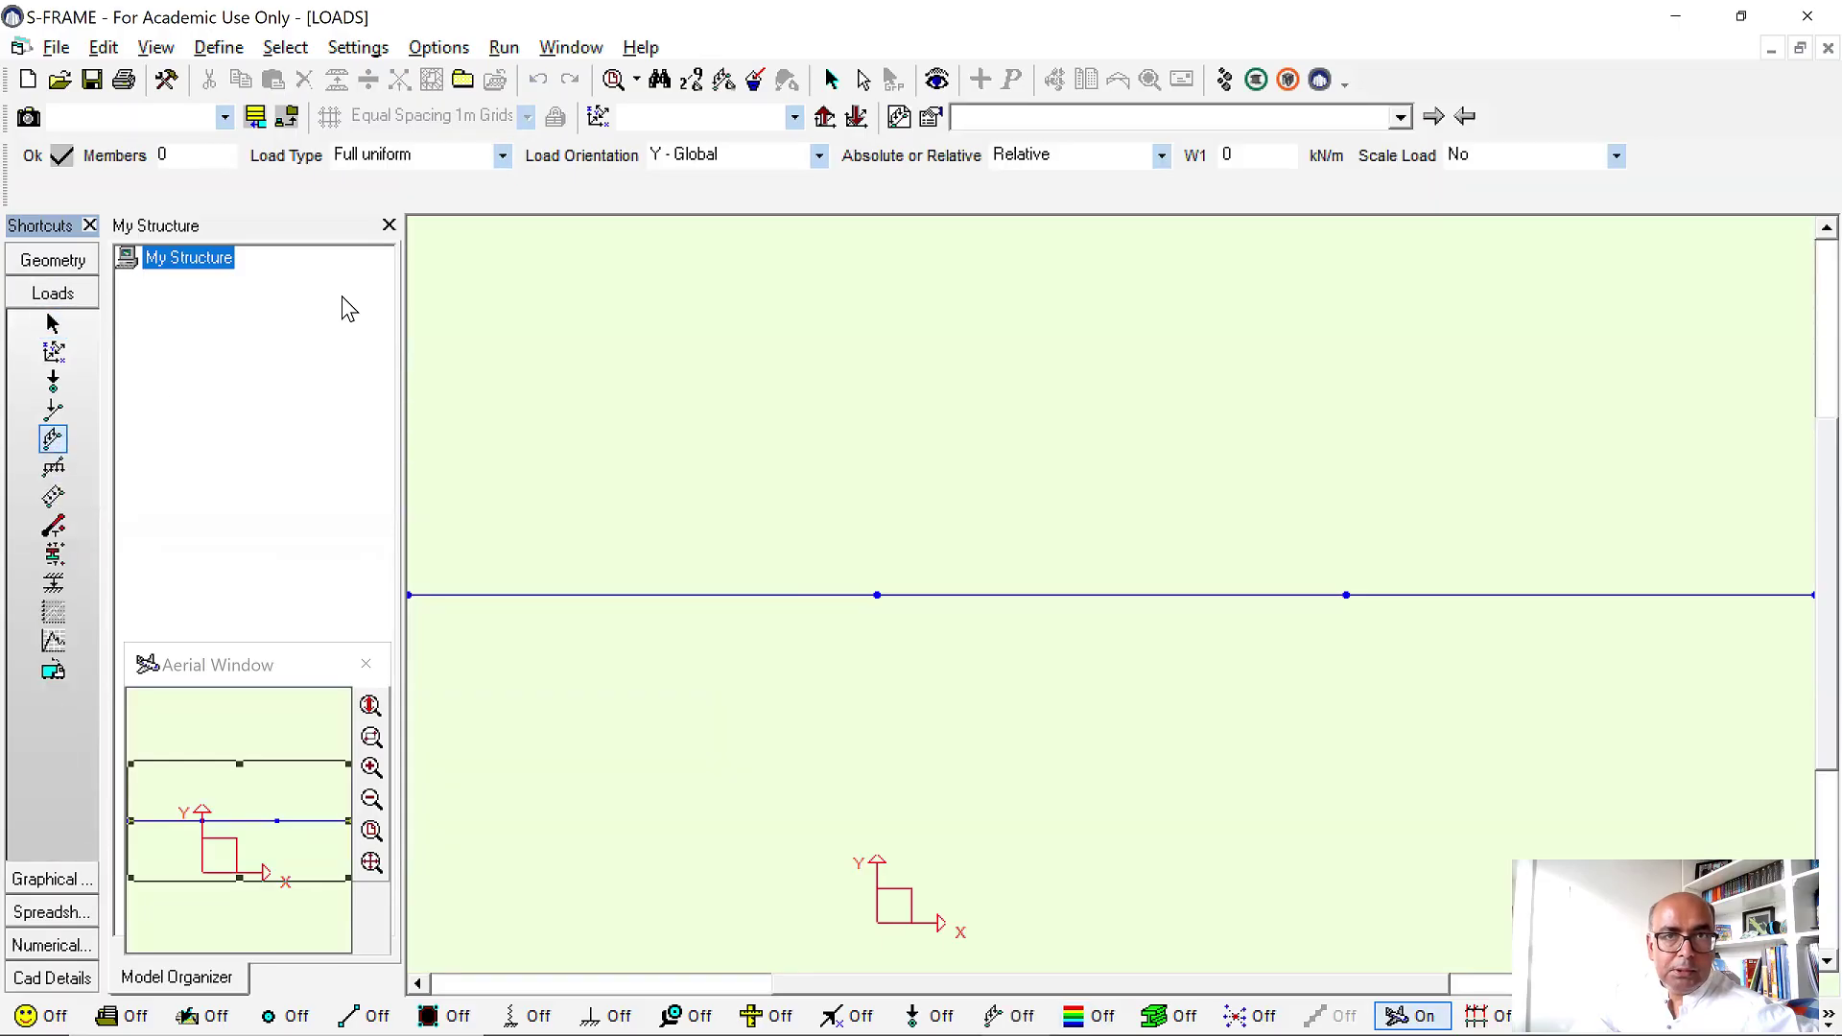
Apply a -10 kN/m uniform distributed load to all three spans.
{"action": "double_click", "coordinate": [1227, 156]}
{"action": "type", "text": "10"}
{"action": "double_click", "coordinate": [1228, 159]}
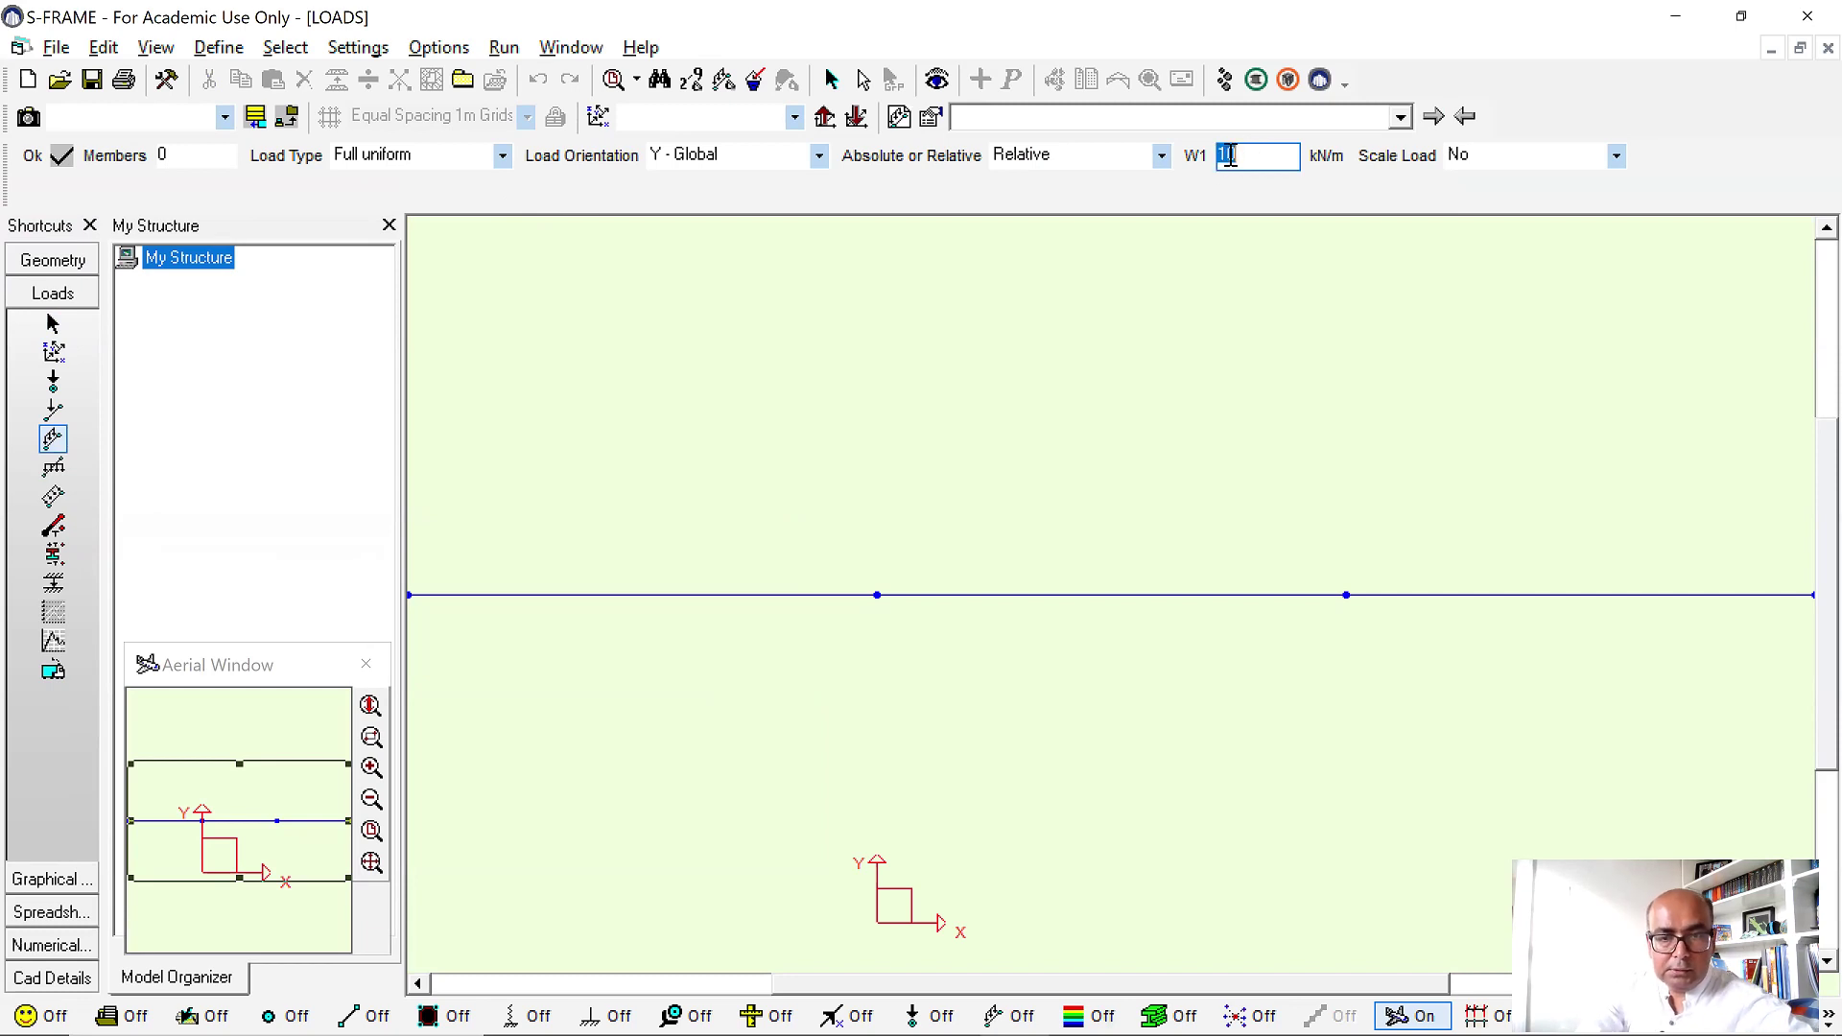
{"action": "type", "text": "-10"}
{"action": "left_click", "coordinate": [787, 596]}
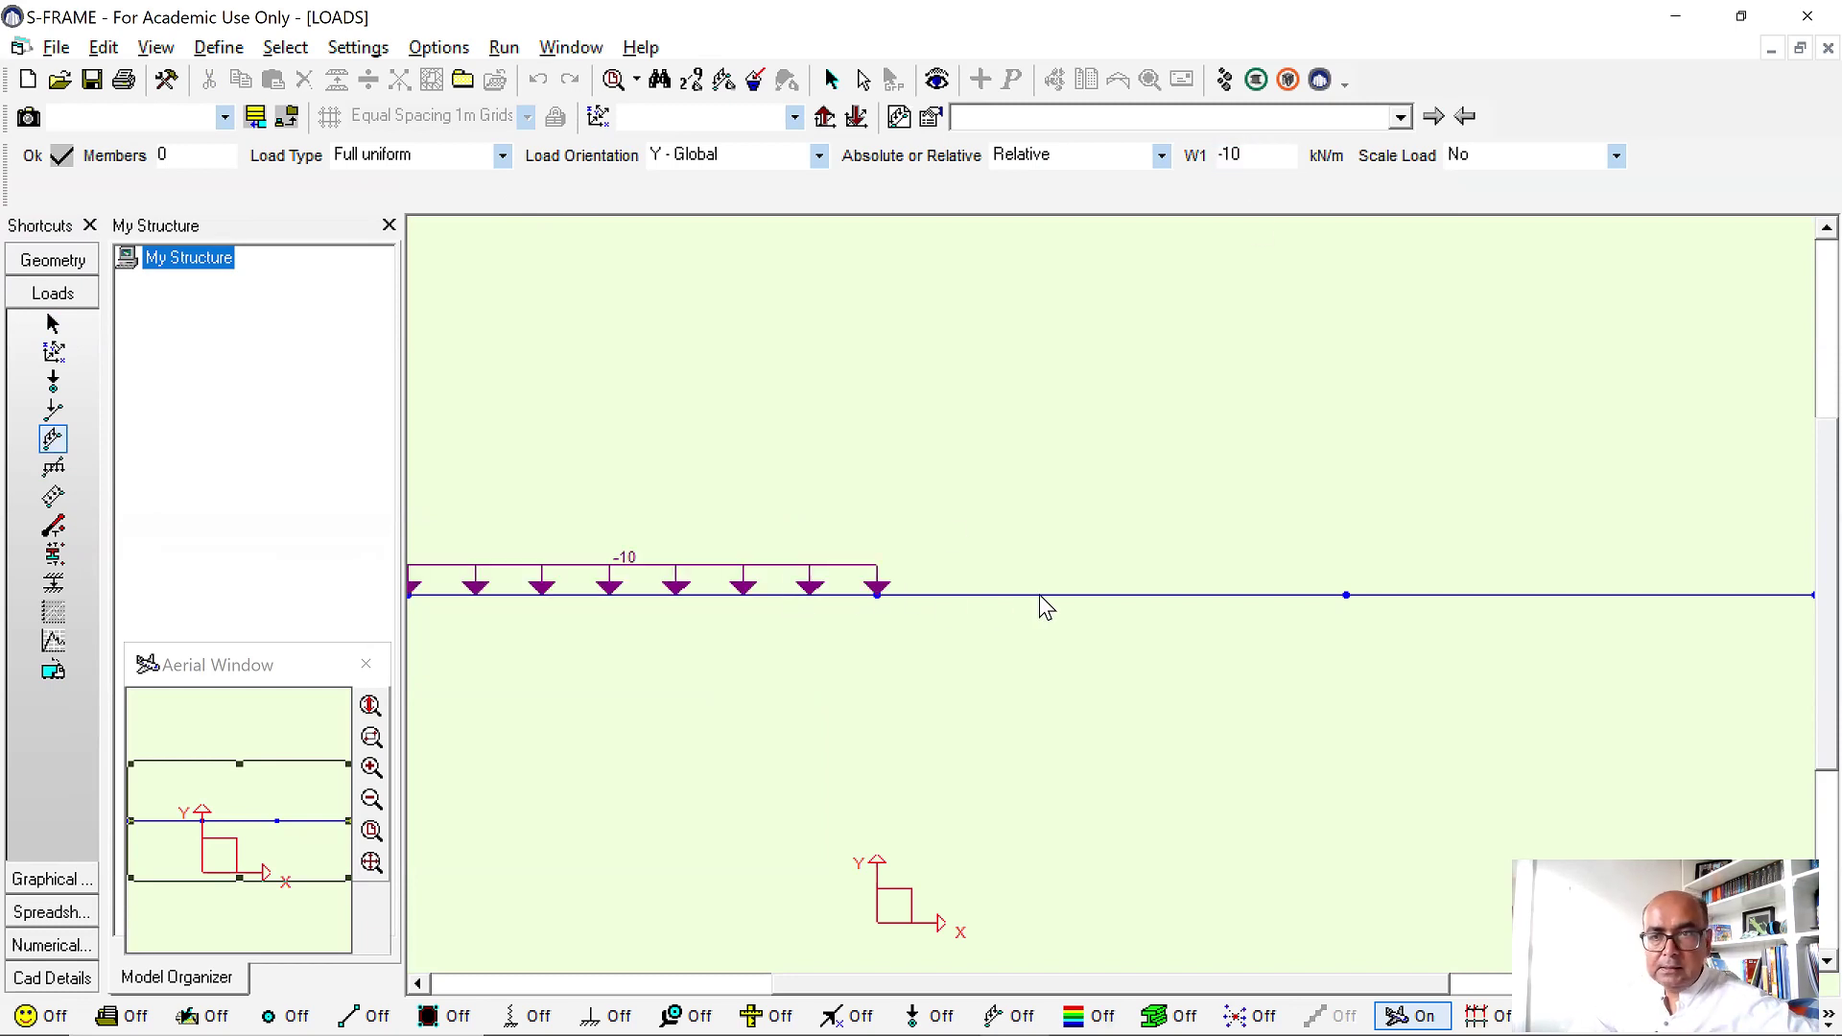
{"action": "left_click", "coordinate": [1094, 600]}
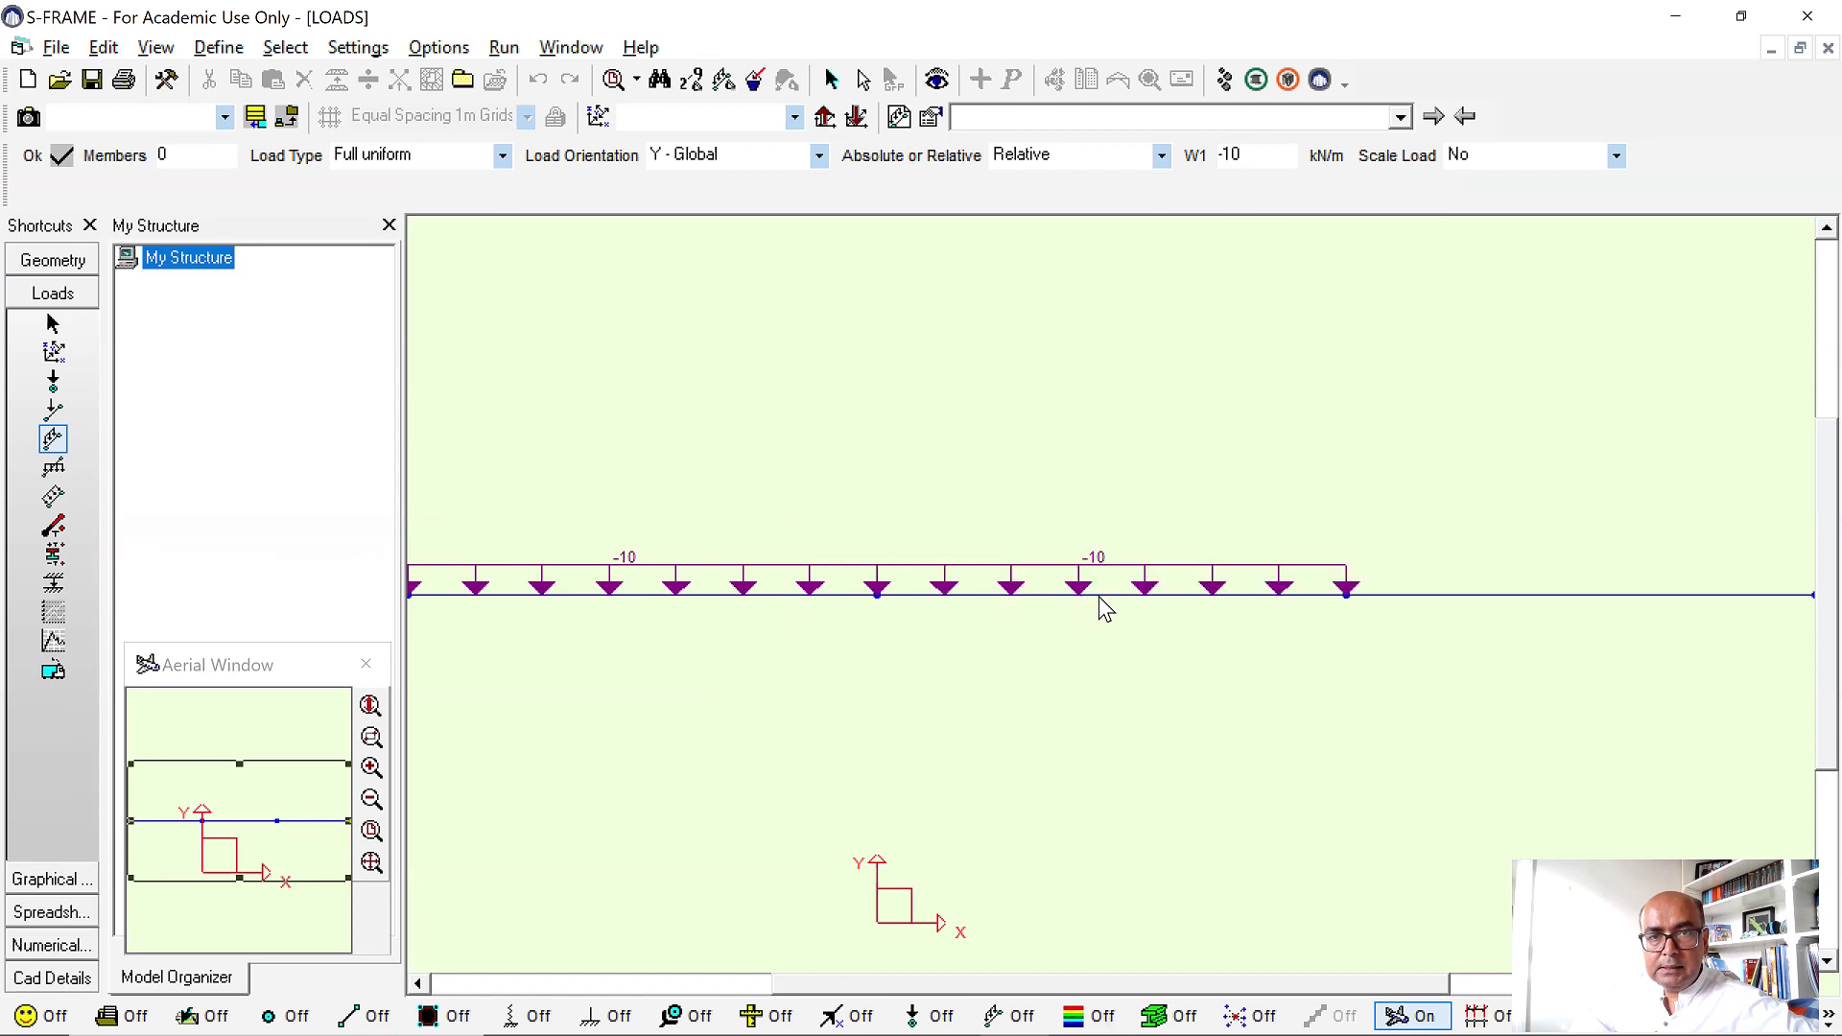
{"action": "left_click", "coordinate": [1517, 611]}
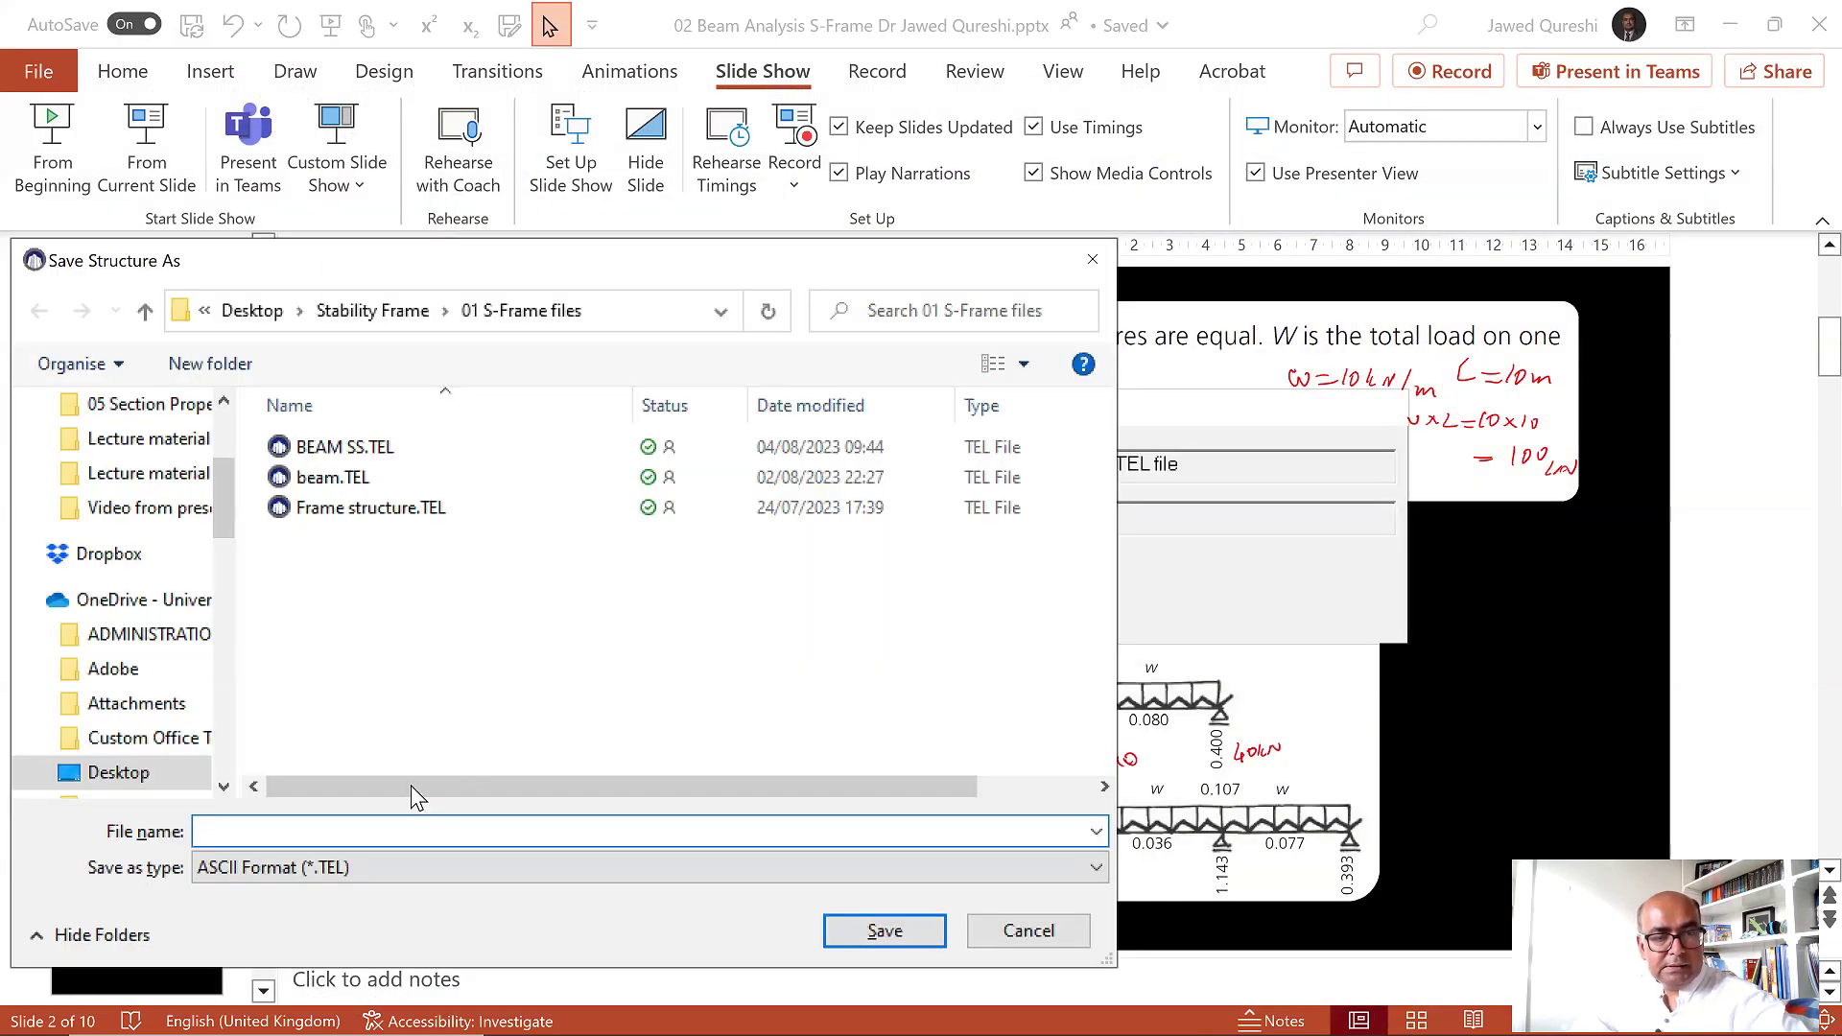
Save the structure as 'c beam'.
{"action": "type", "text": "c beam"}
{"action": "left_click", "coordinate": [886, 934]}
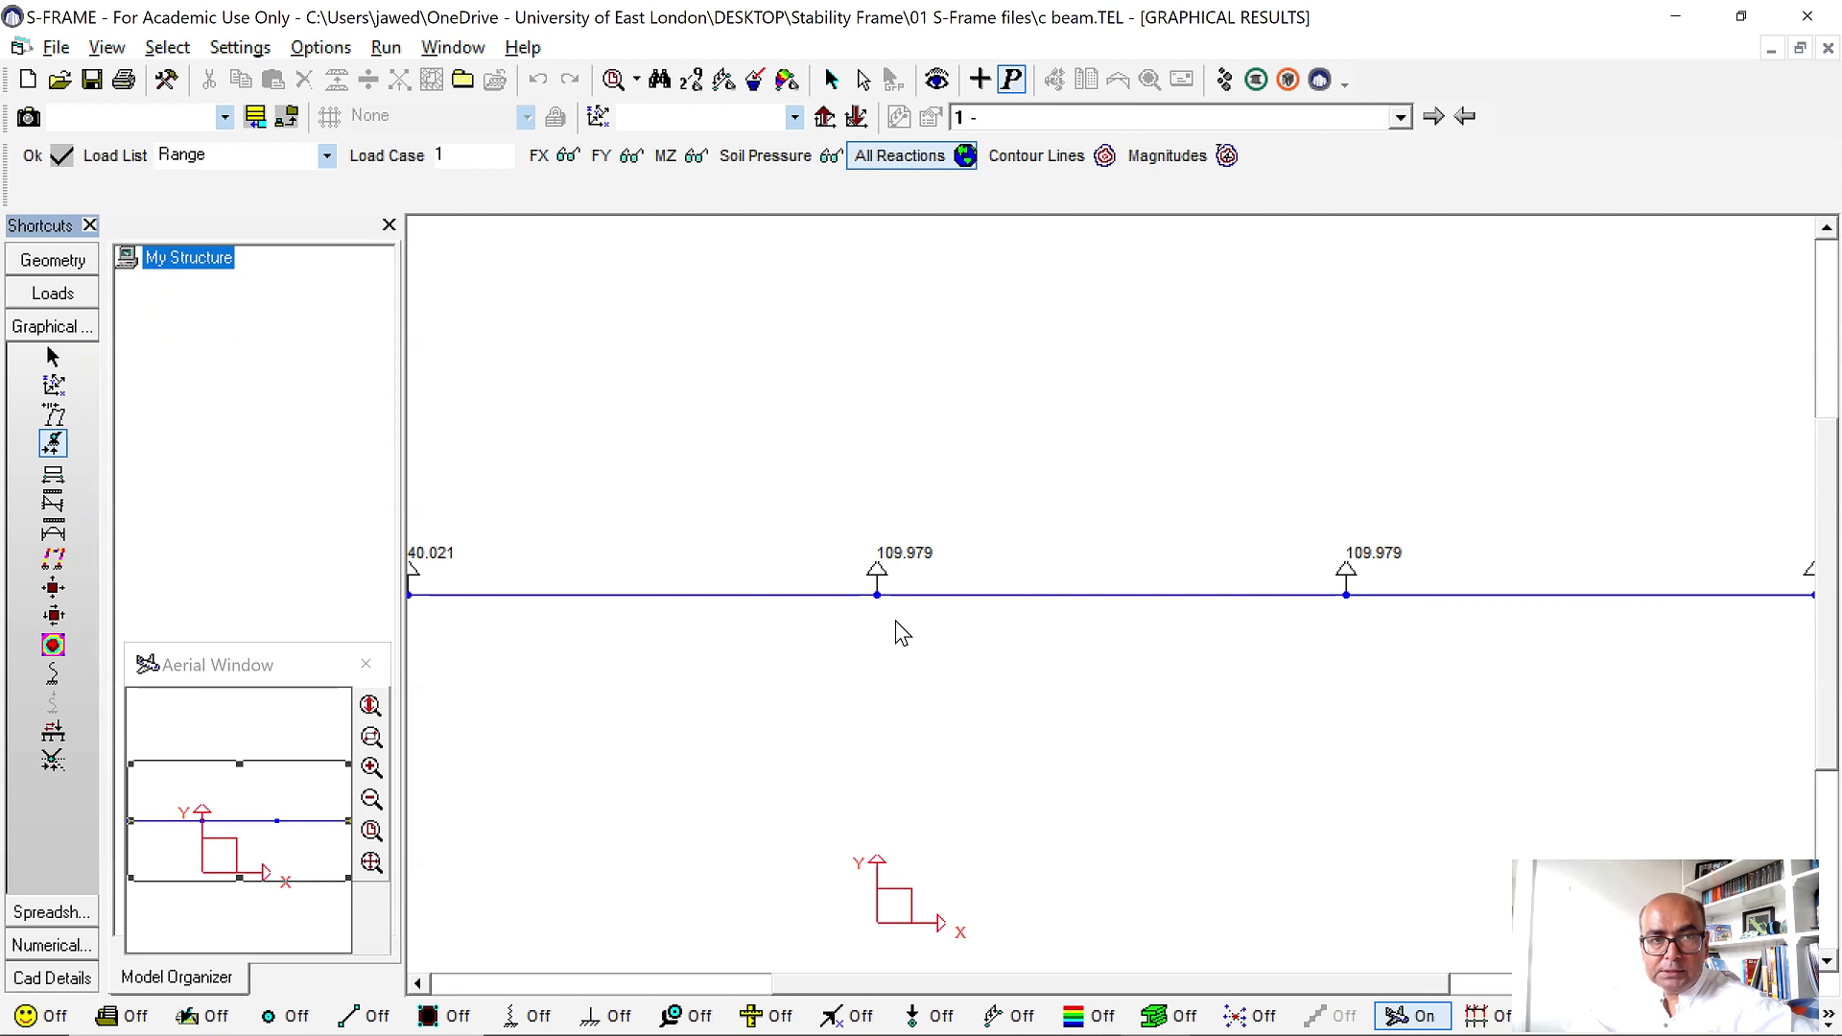
Plot the shear force diagram, then the bending moment diagram, along the whole beam.
{"action": "scroll", "coordinate": [1523, 626], "scroll_direction": "down", "scroll_amount": 1}
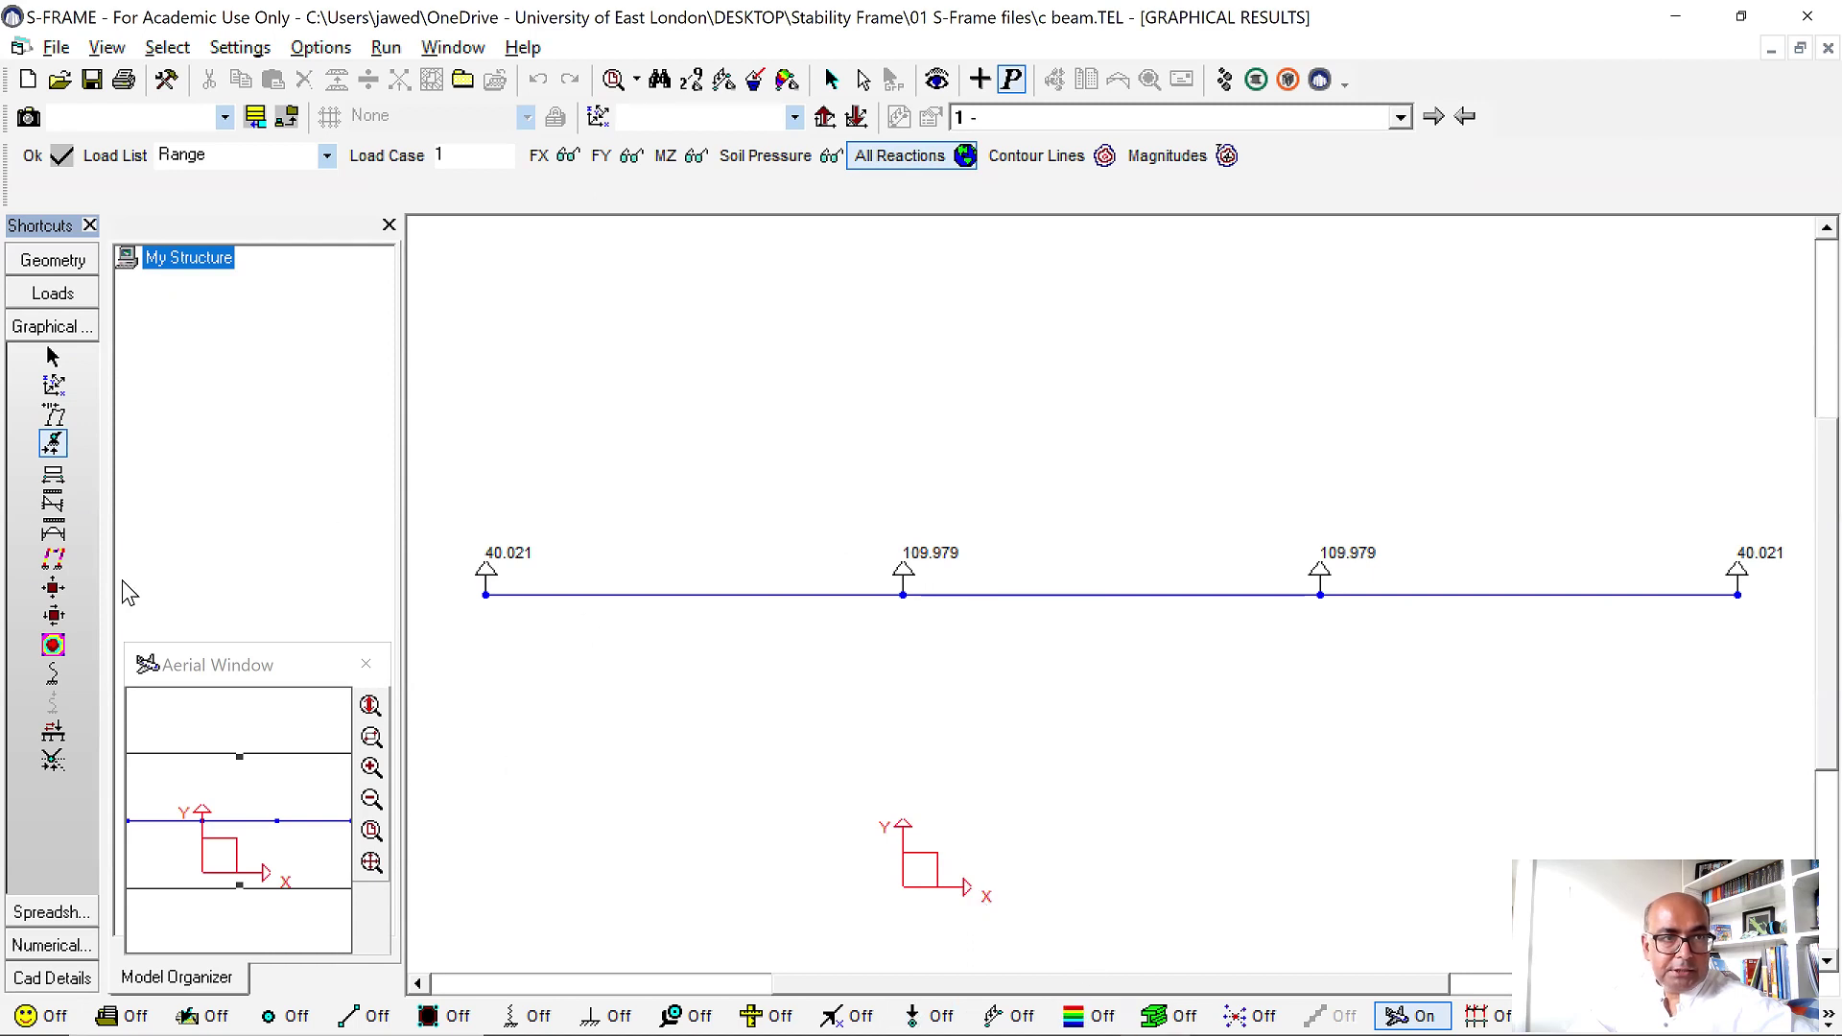
{"action": "left_click", "coordinate": [50, 502]}
{"action": "left_click", "coordinate": [51, 505]}
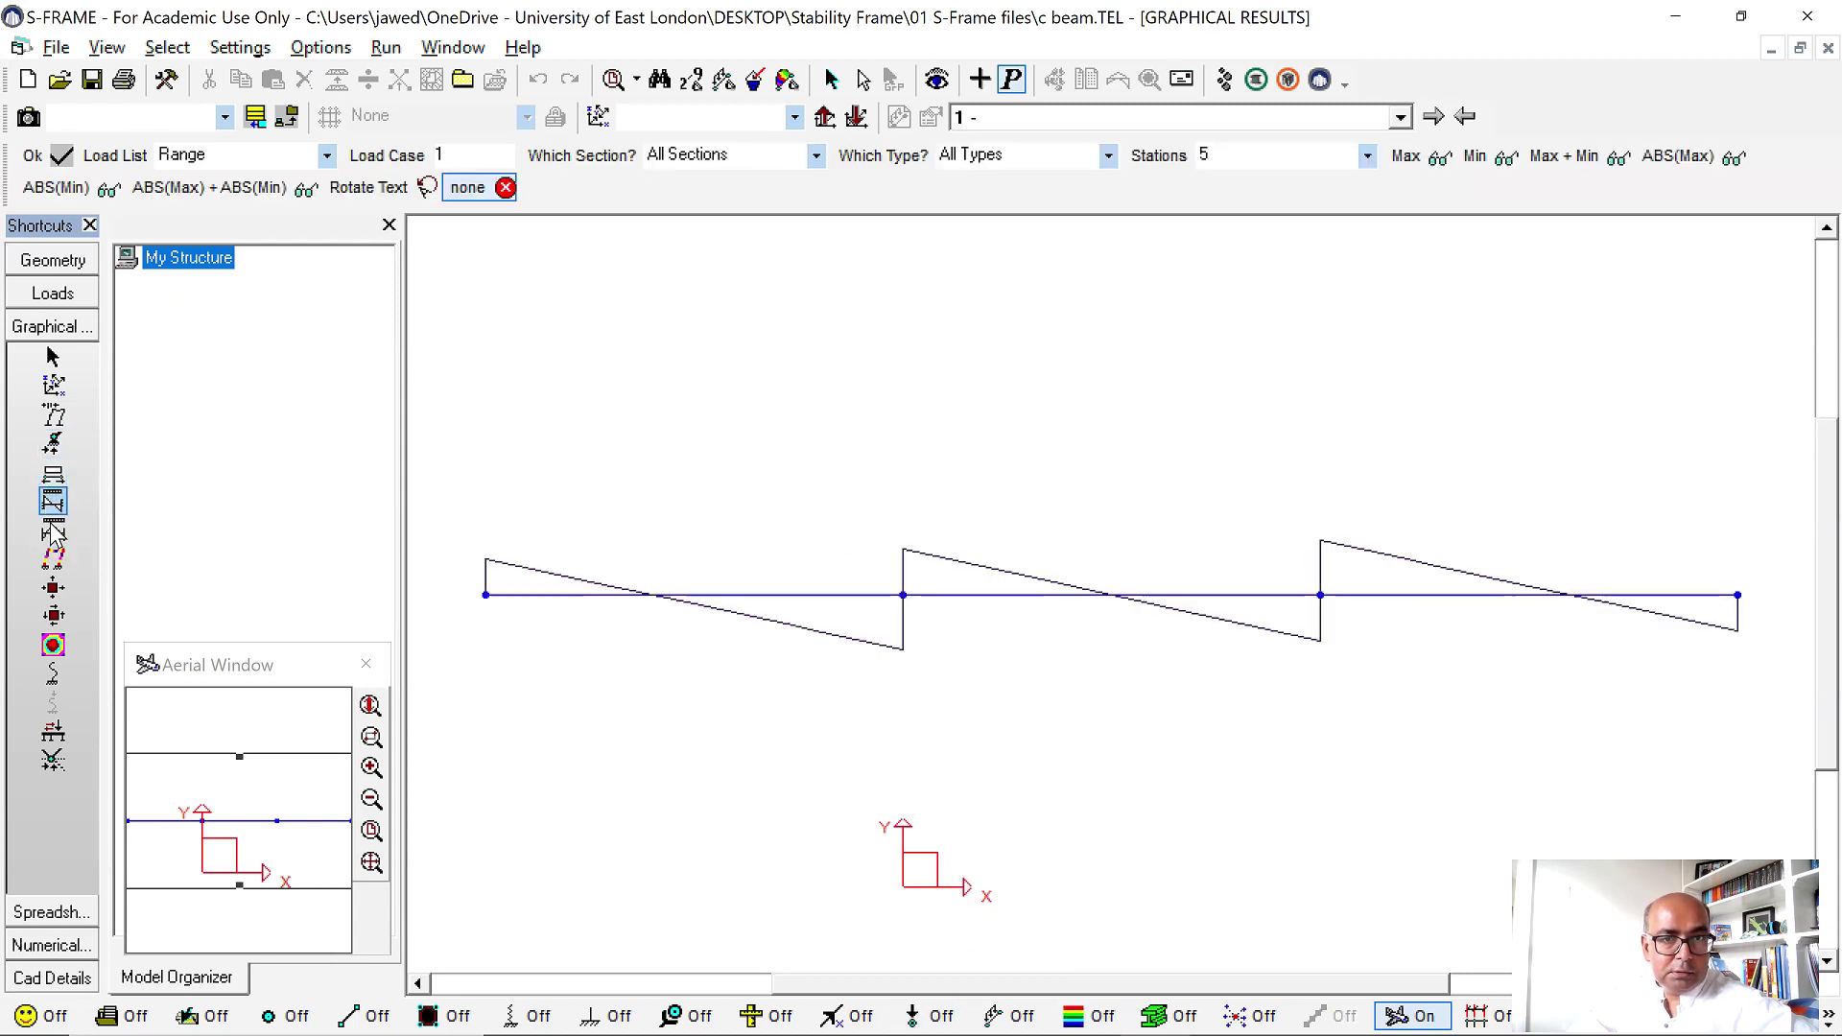
{"action": "left_click", "coordinate": [54, 533]}
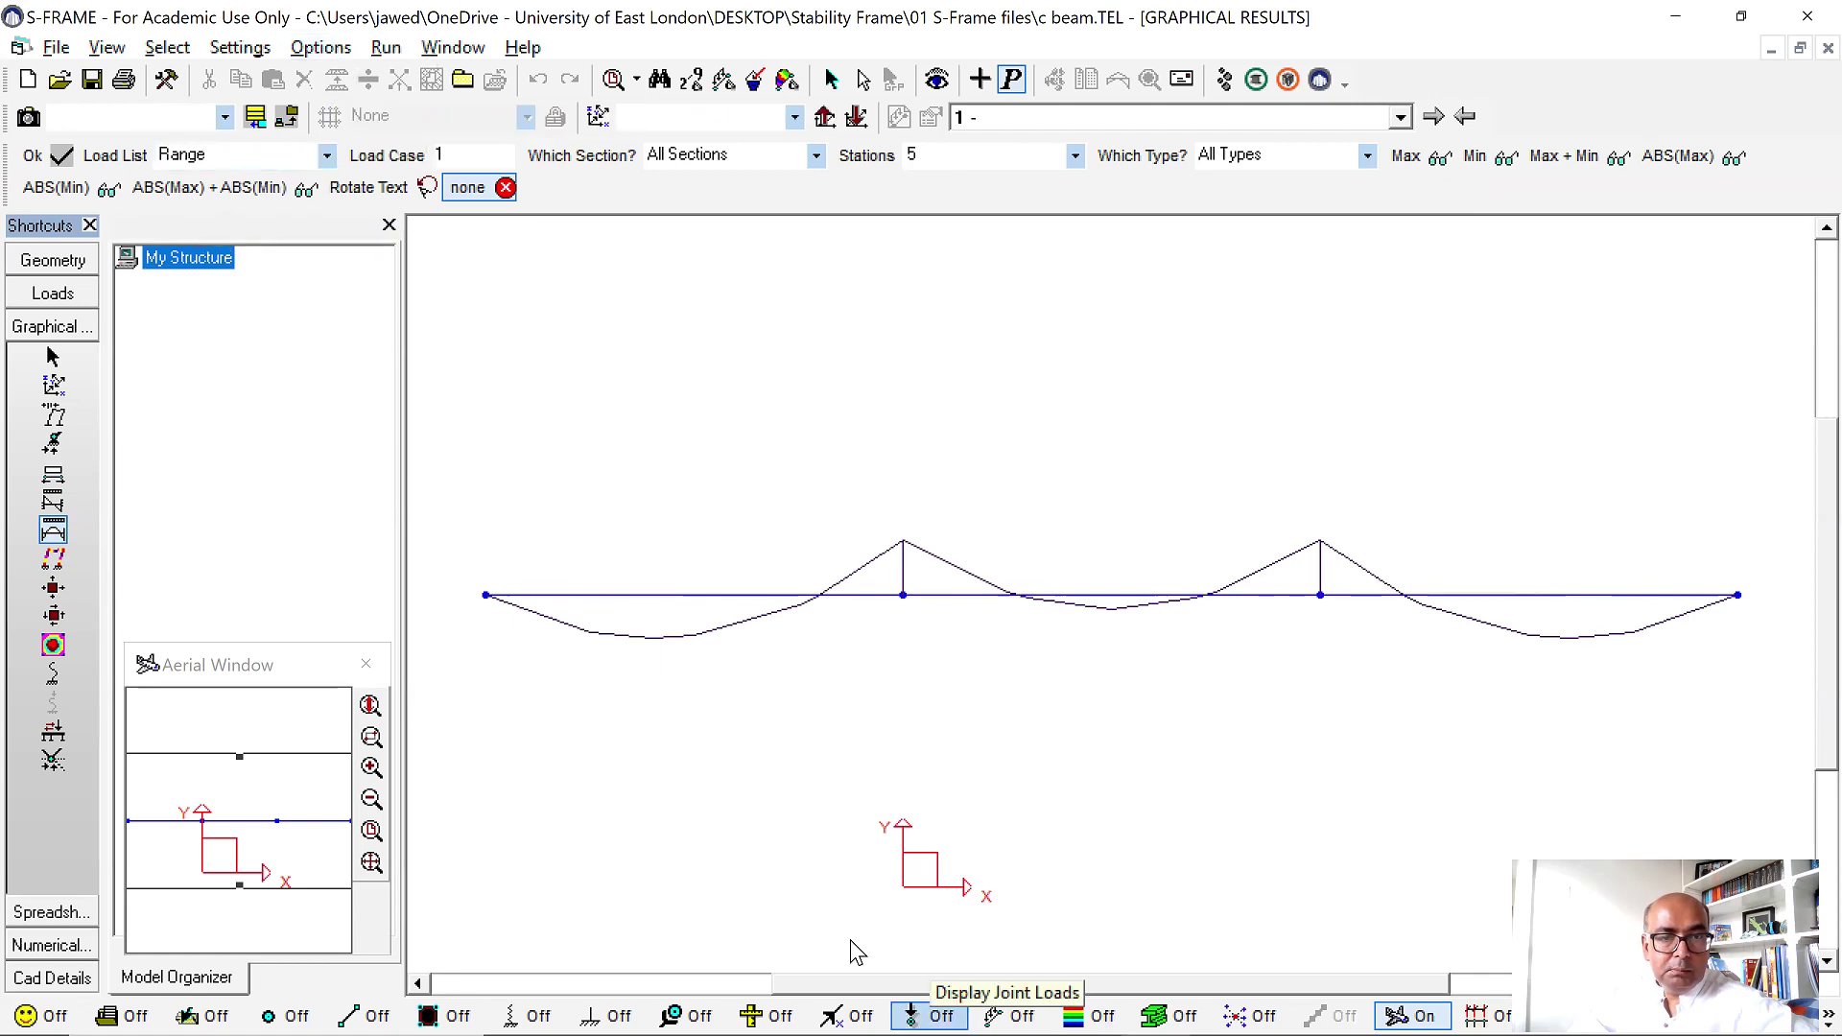
{"action": "left_click", "coordinate": [317, 48]}
Turn on numerical diagram values so each span's moment shows 99.7897.
{"action": "mouse_move", "coordinate": [240, 47]}
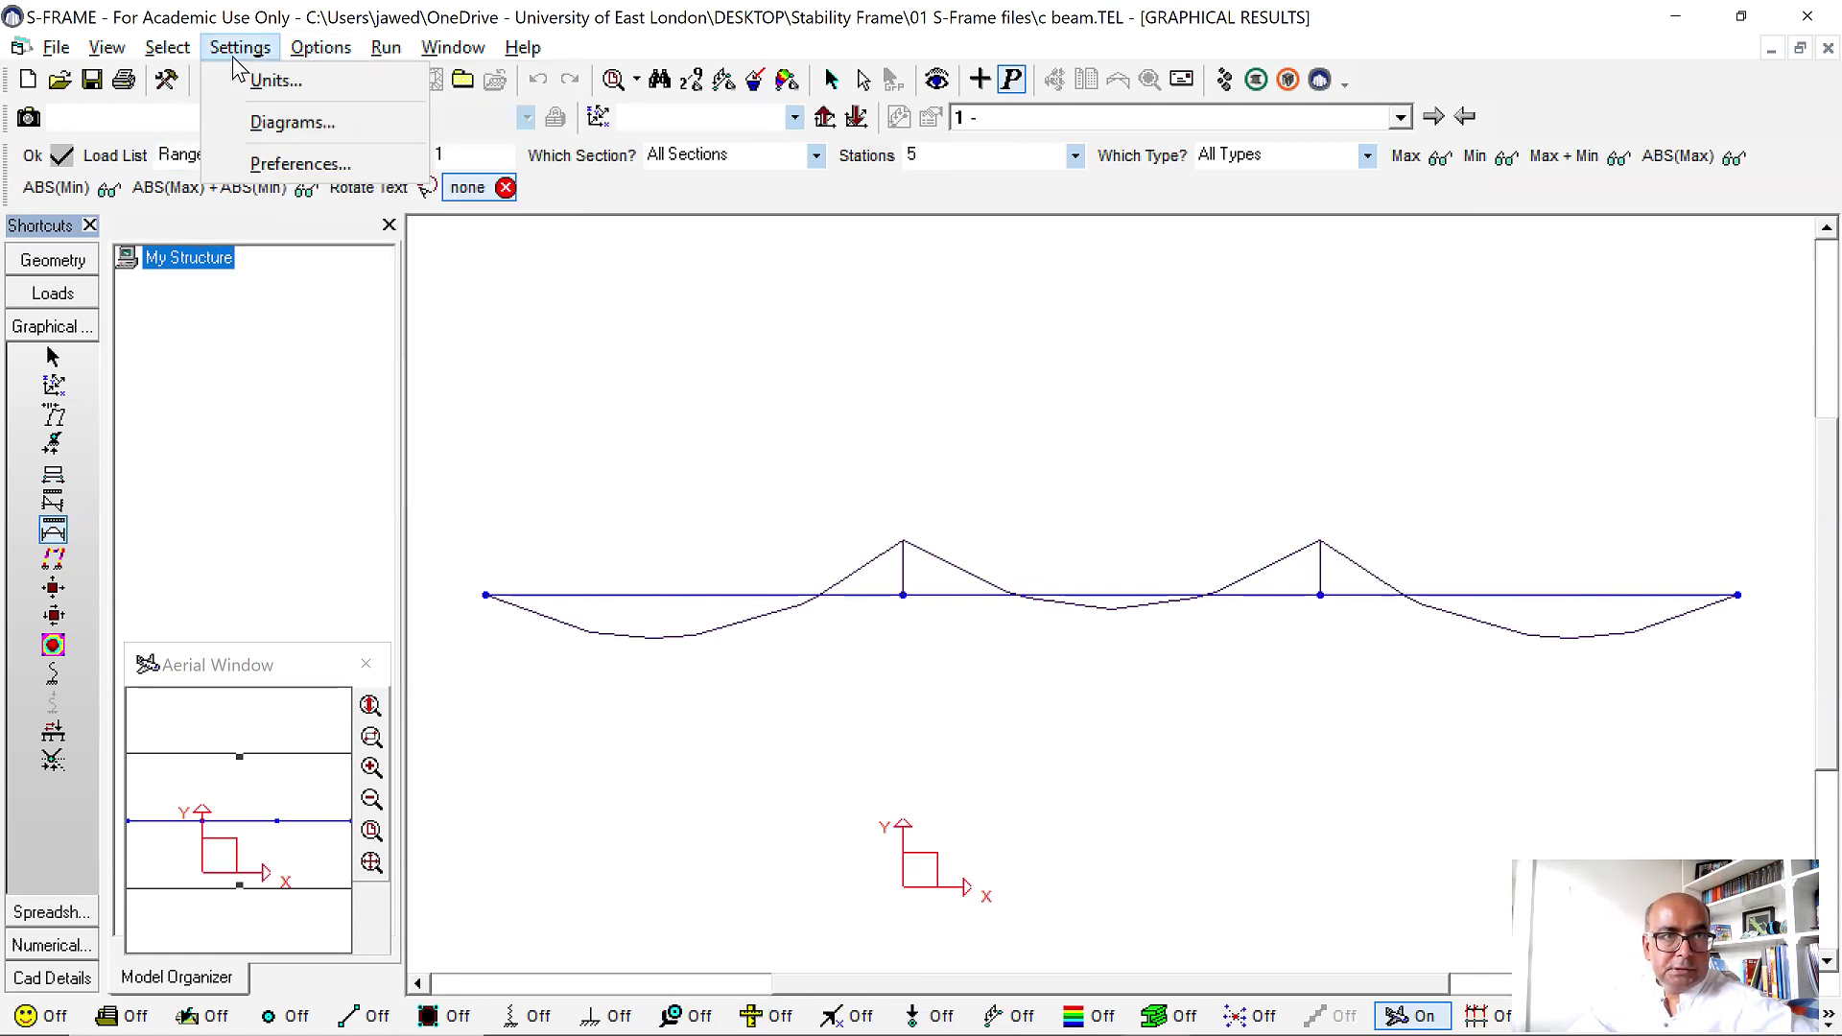
{"action": "left_click", "coordinate": [283, 119]}
{"action": "left_click", "coordinate": [491, 405]}
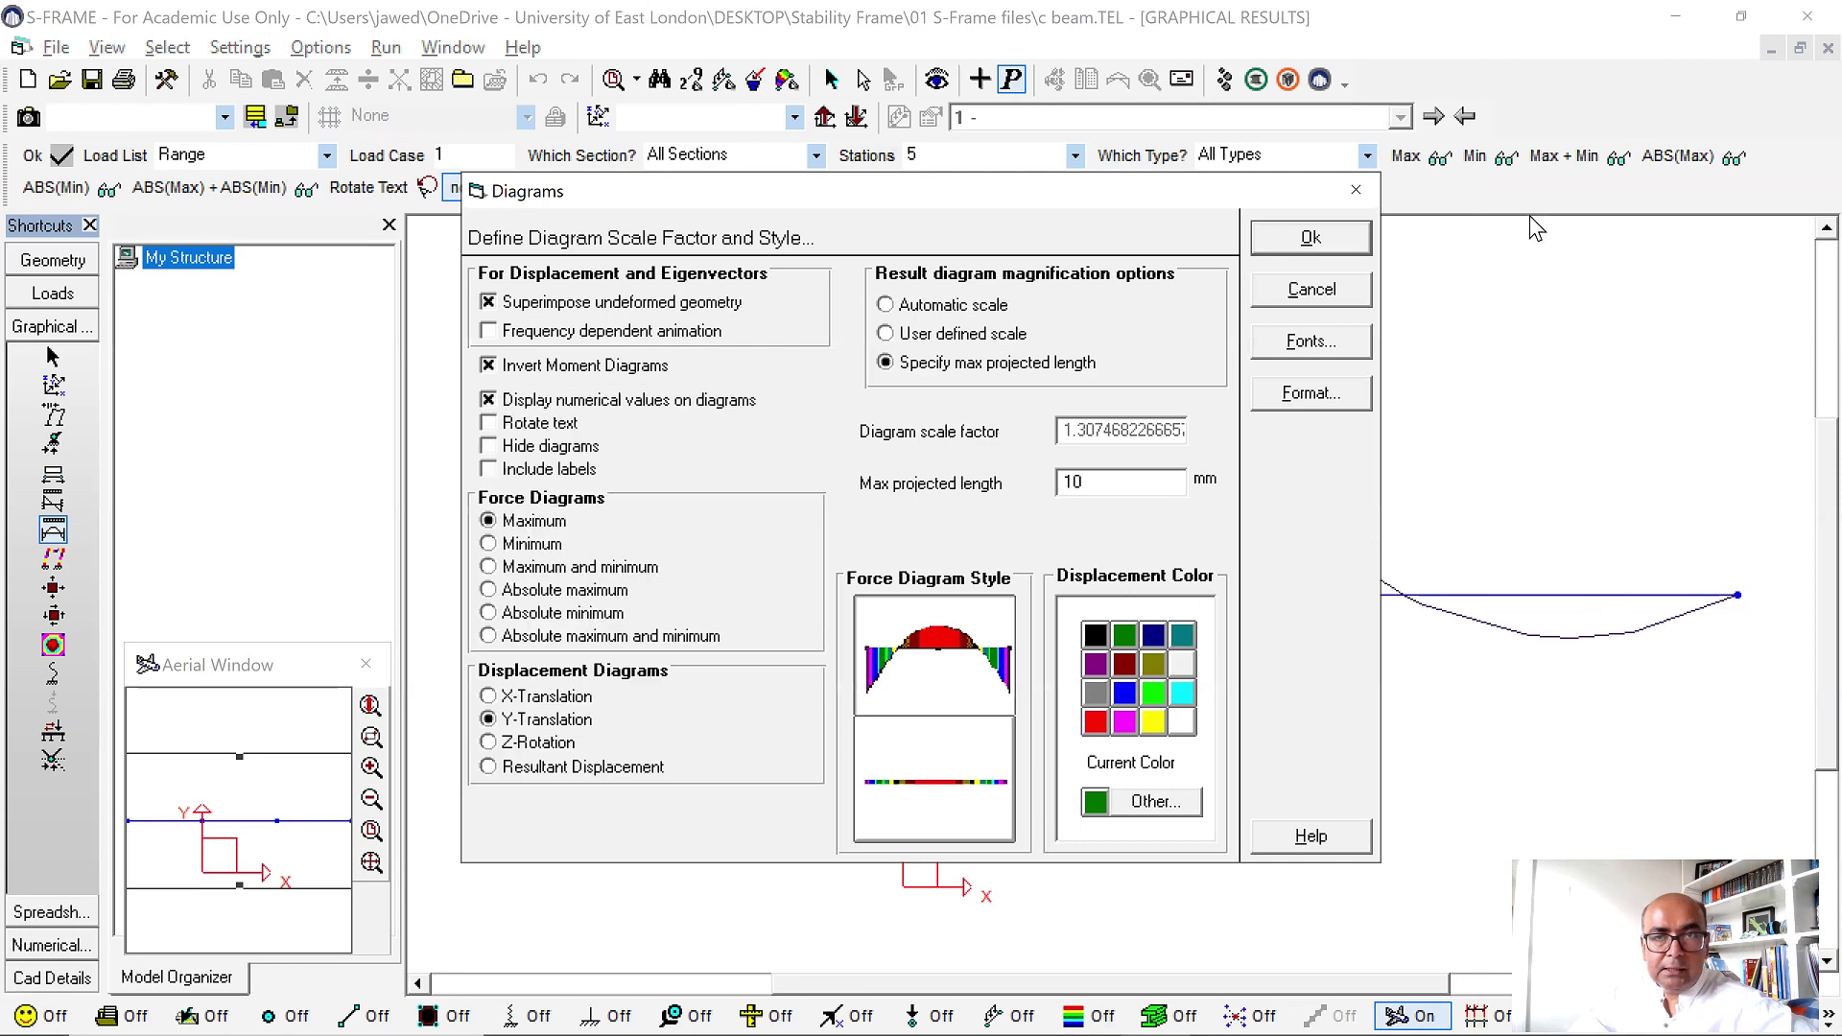
{"action": "left_click", "coordinate": [1306, 239]}
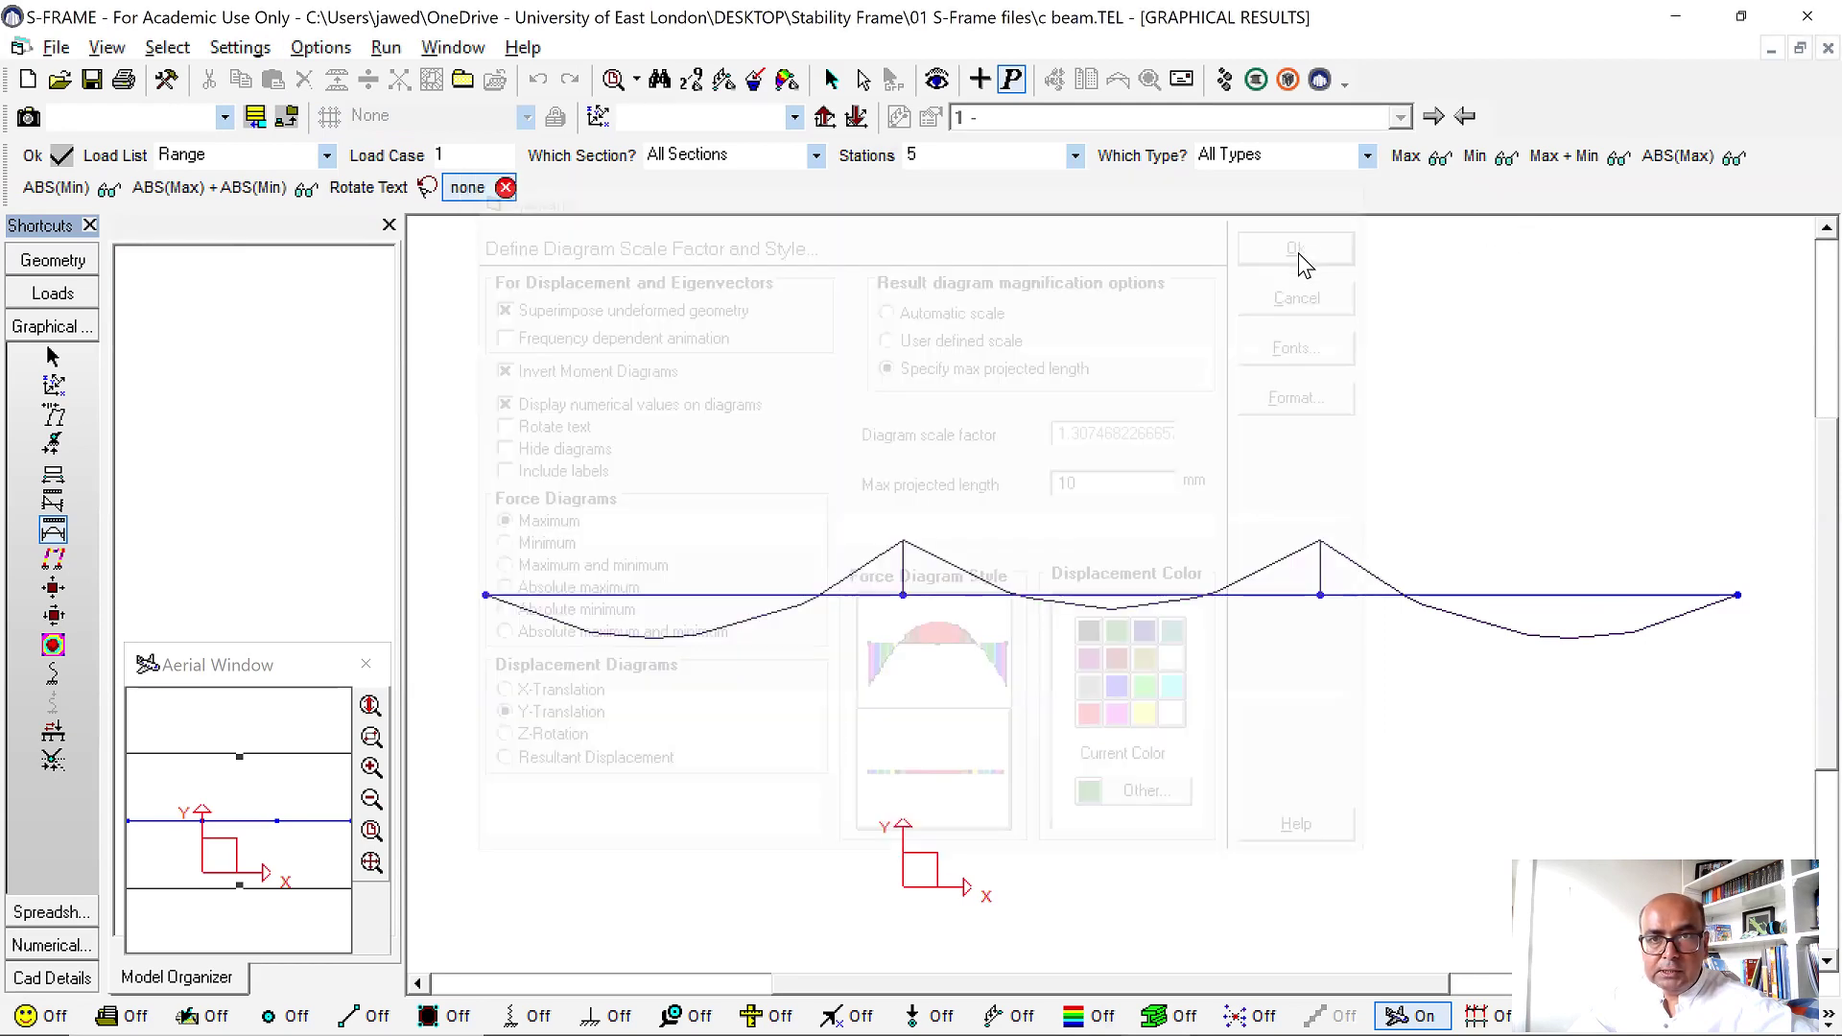
{"action": "right_click", "coordinate": [732, 607]}
{"action": "key", "text": "Escape"}
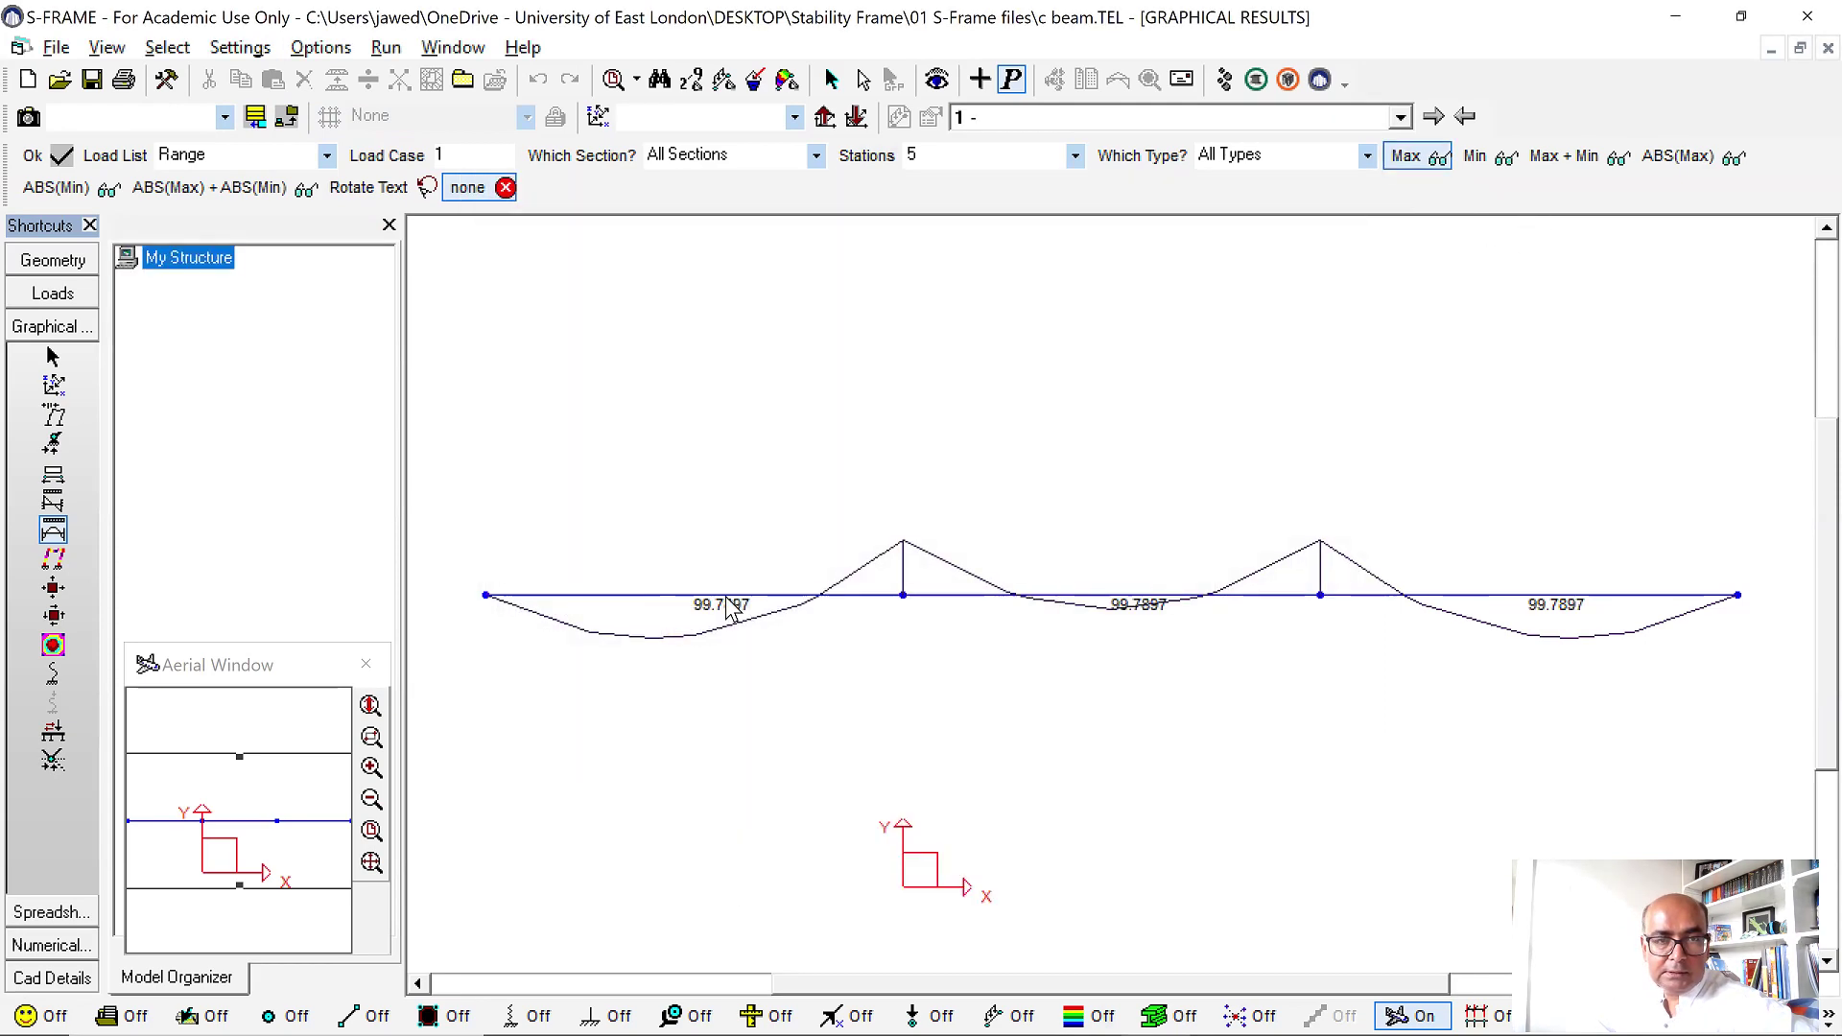
{"action": "double_click", "coordinate": [1079, 600]}
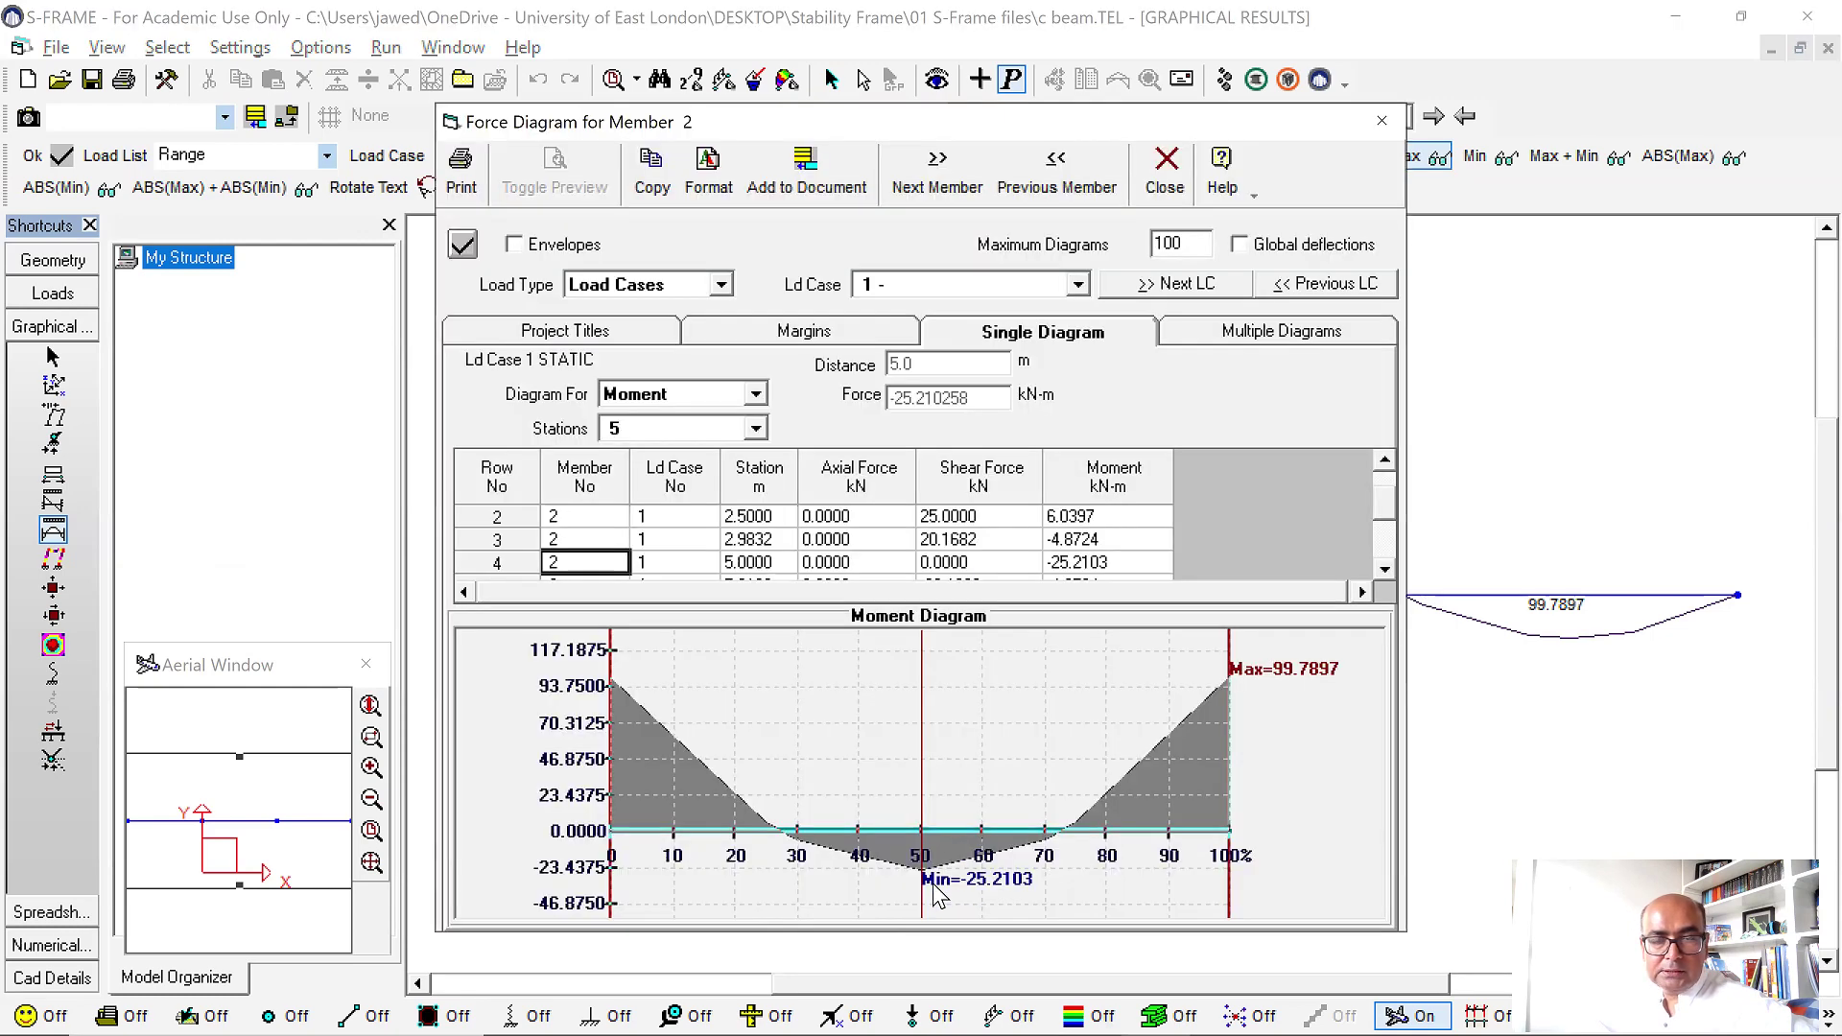
{"action": "left_click_drag", "start_coordinate": [957, 883], "coordinate": [1217, 746]}
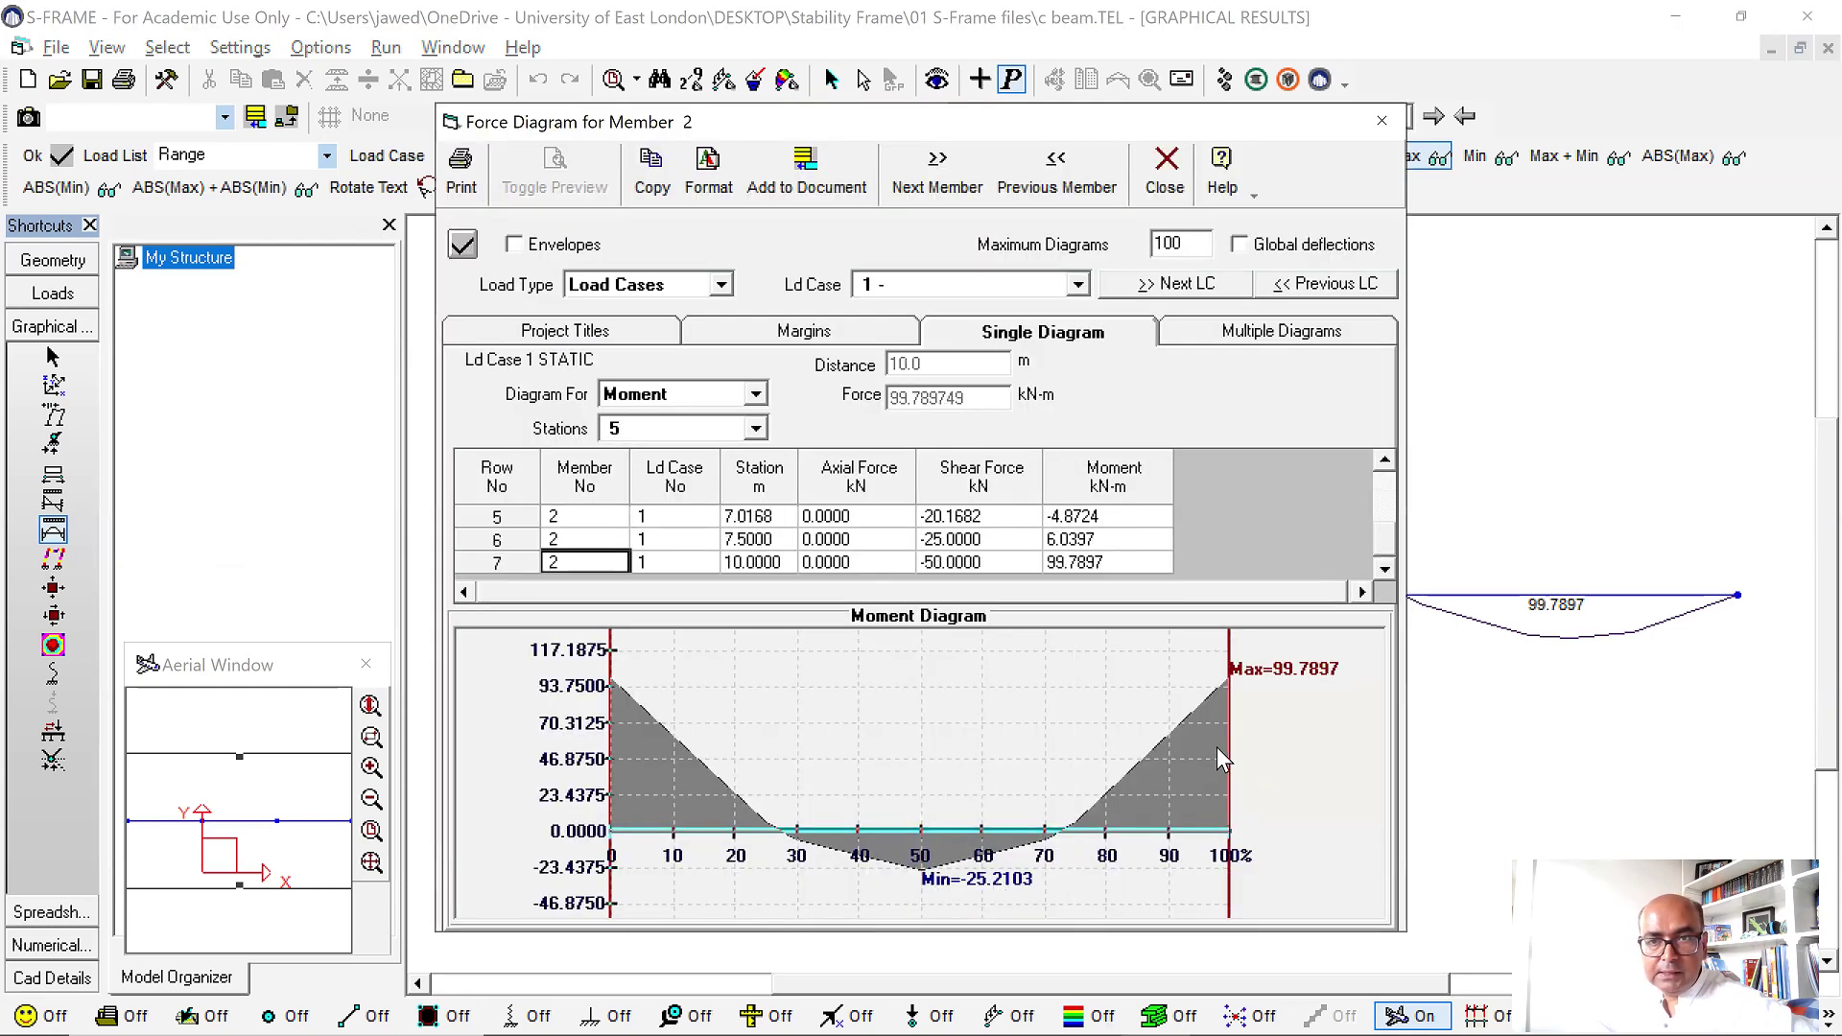
{"action": "left_click", "coordinate": [1383, 119]}
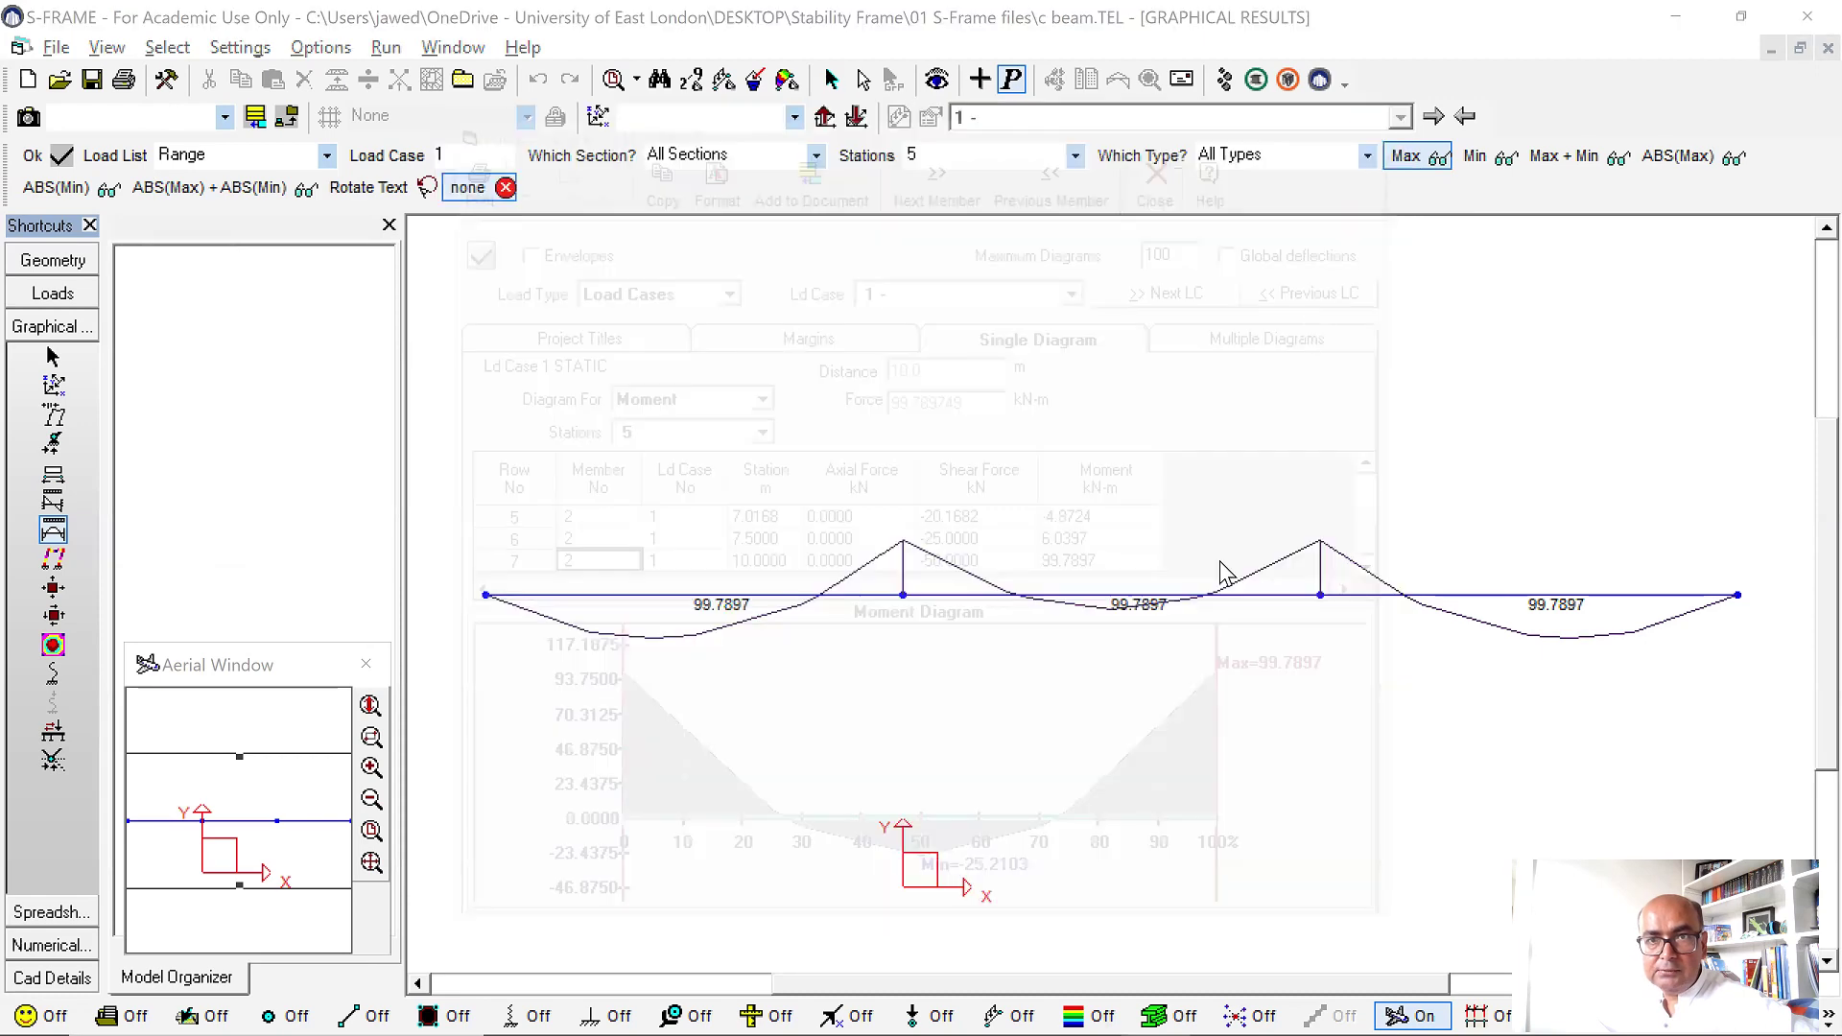
{"action": "double_click", "coordinate": [1125, 596]}
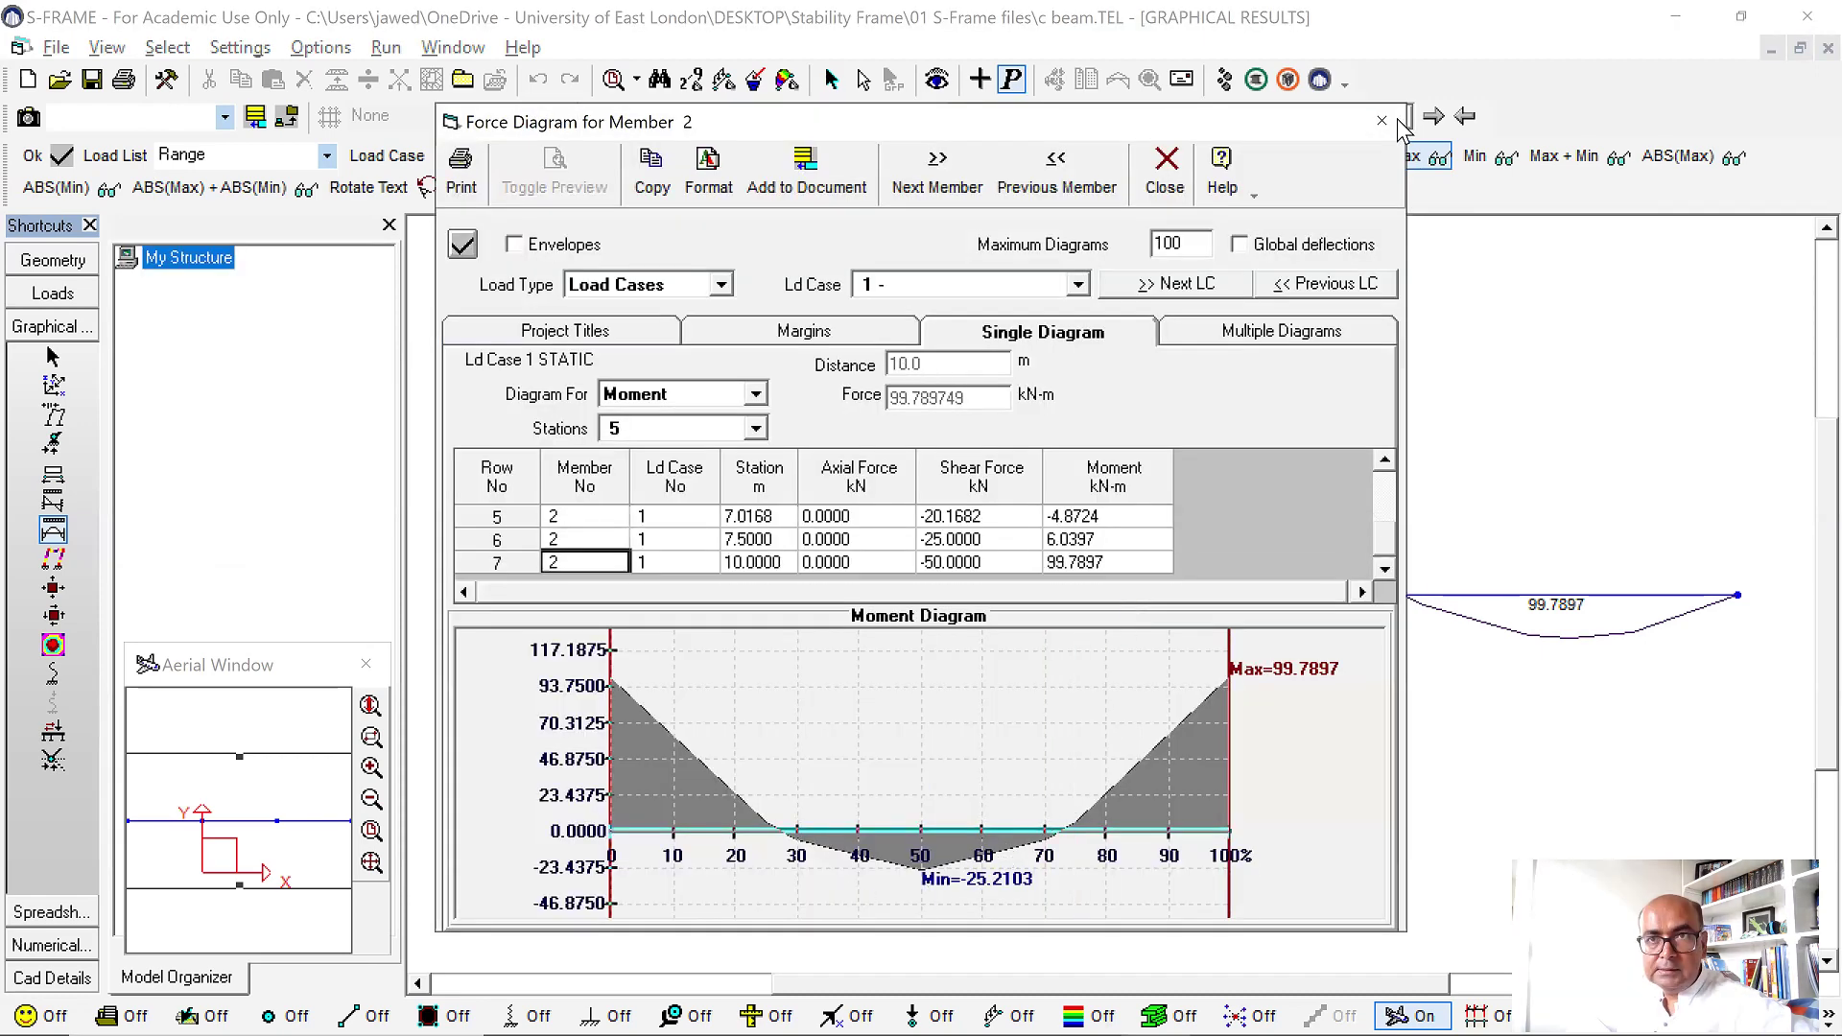
{"action": "key", "text": "Page_Down"}
{"action": "key", "text": "Up"}
{"action": "key", "text": "Up"}
{"action": "key", "text": "Up"}
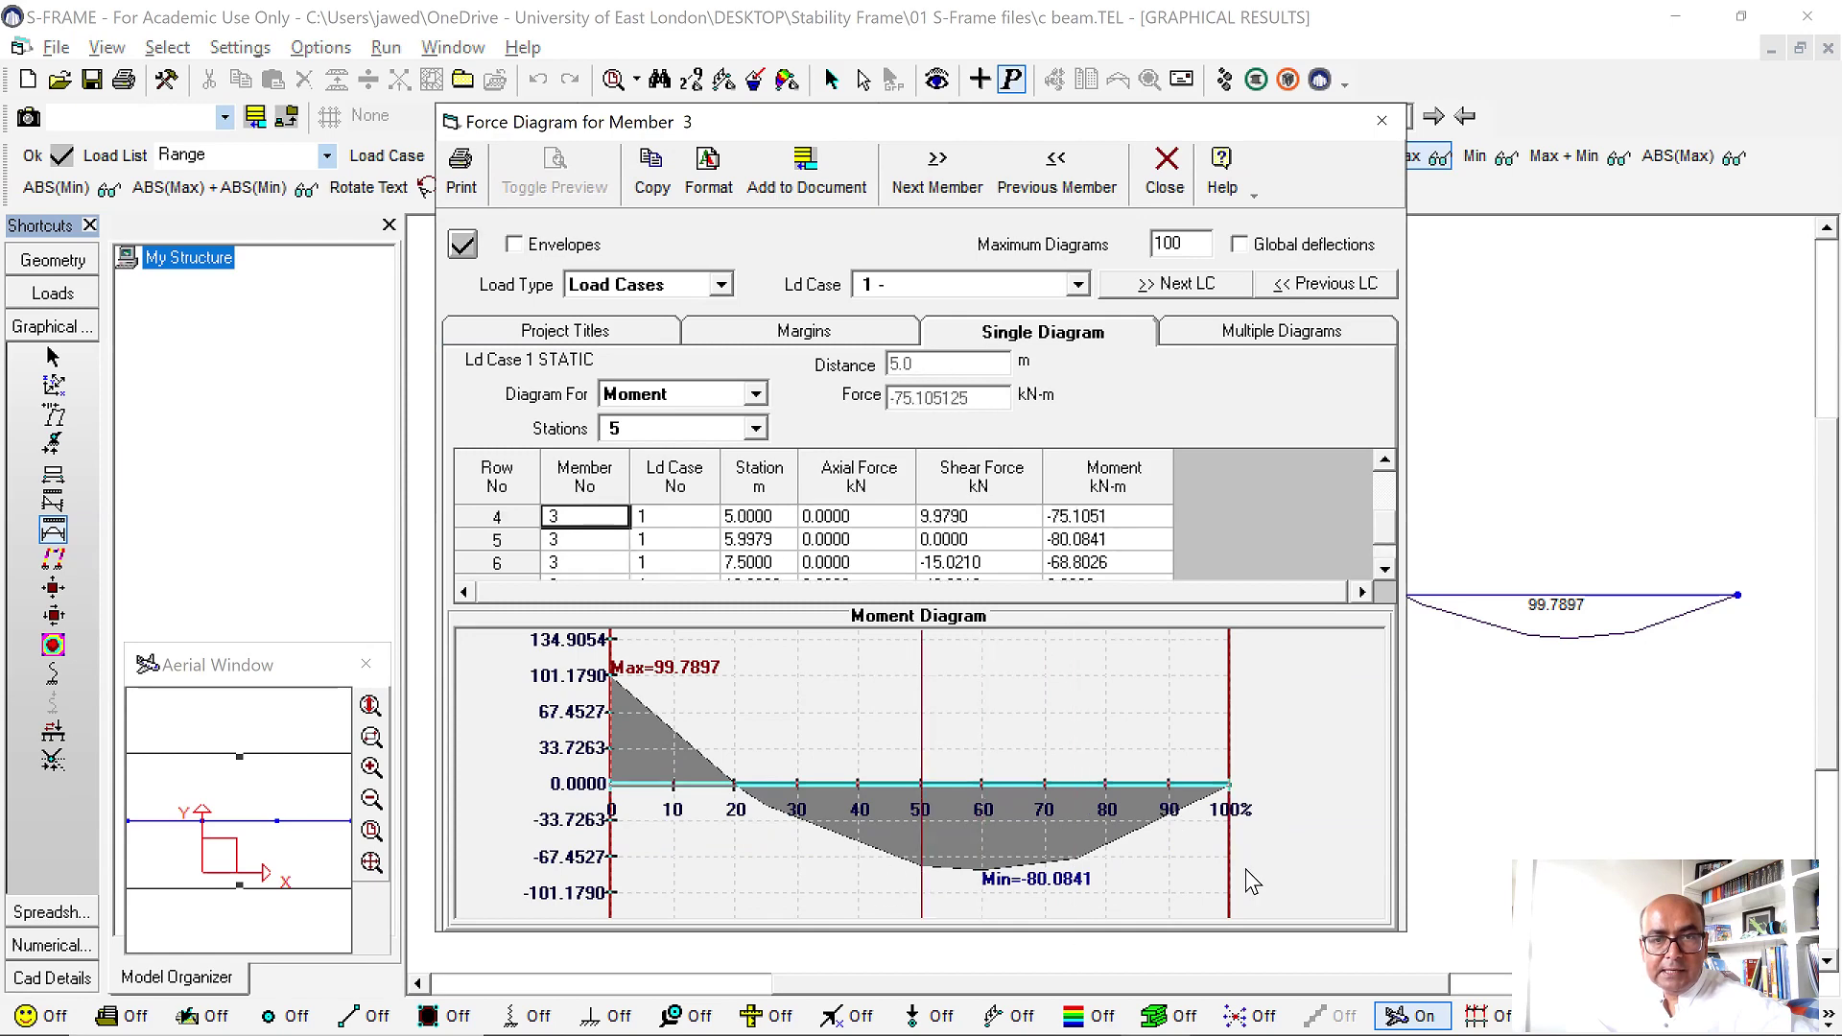
{"action": "key", "text": "Up"}
{"action": "key", "text": "Up"}
{"action": "key", "text": "Up"}
{"action": "key", "text": "Down"}
{"action": "left_click", "coordinate": [1381, 121]}
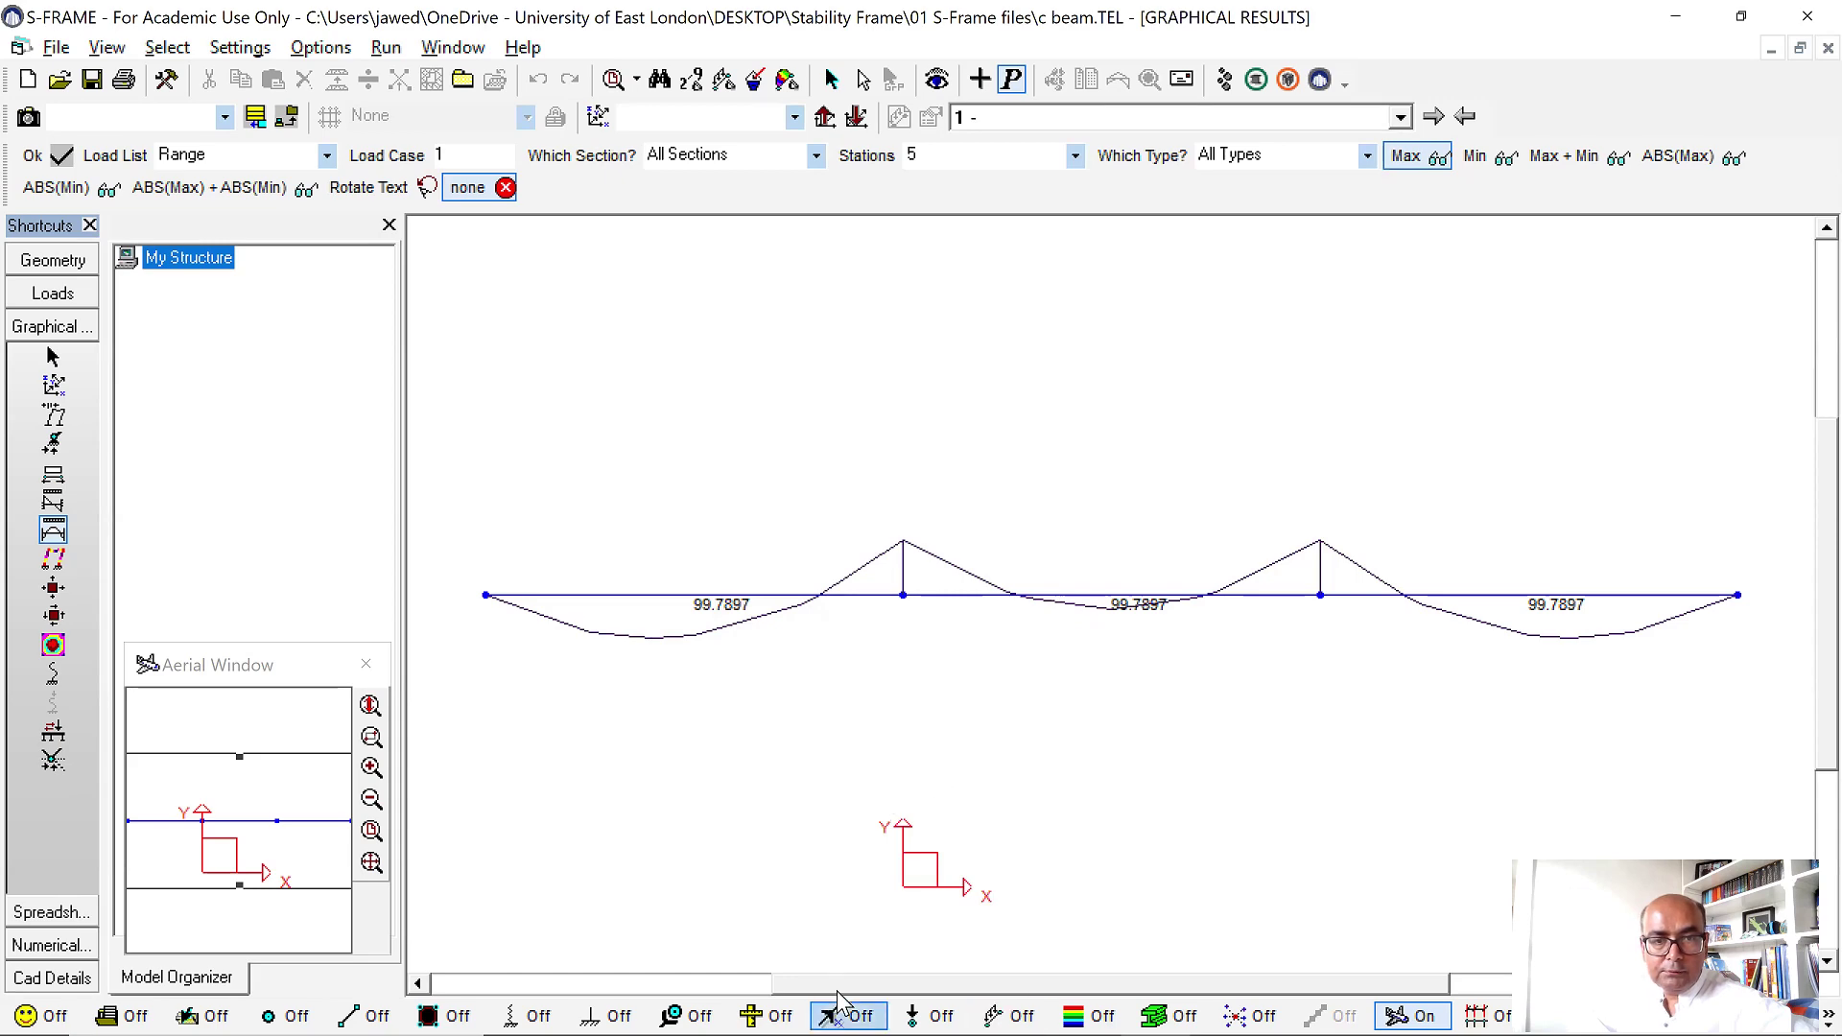
Switch to PowerPoint's slide 2 with the hand-calculated beam coefficients.
{"action": "mouse_move", "coordinate": [842, 1003]}
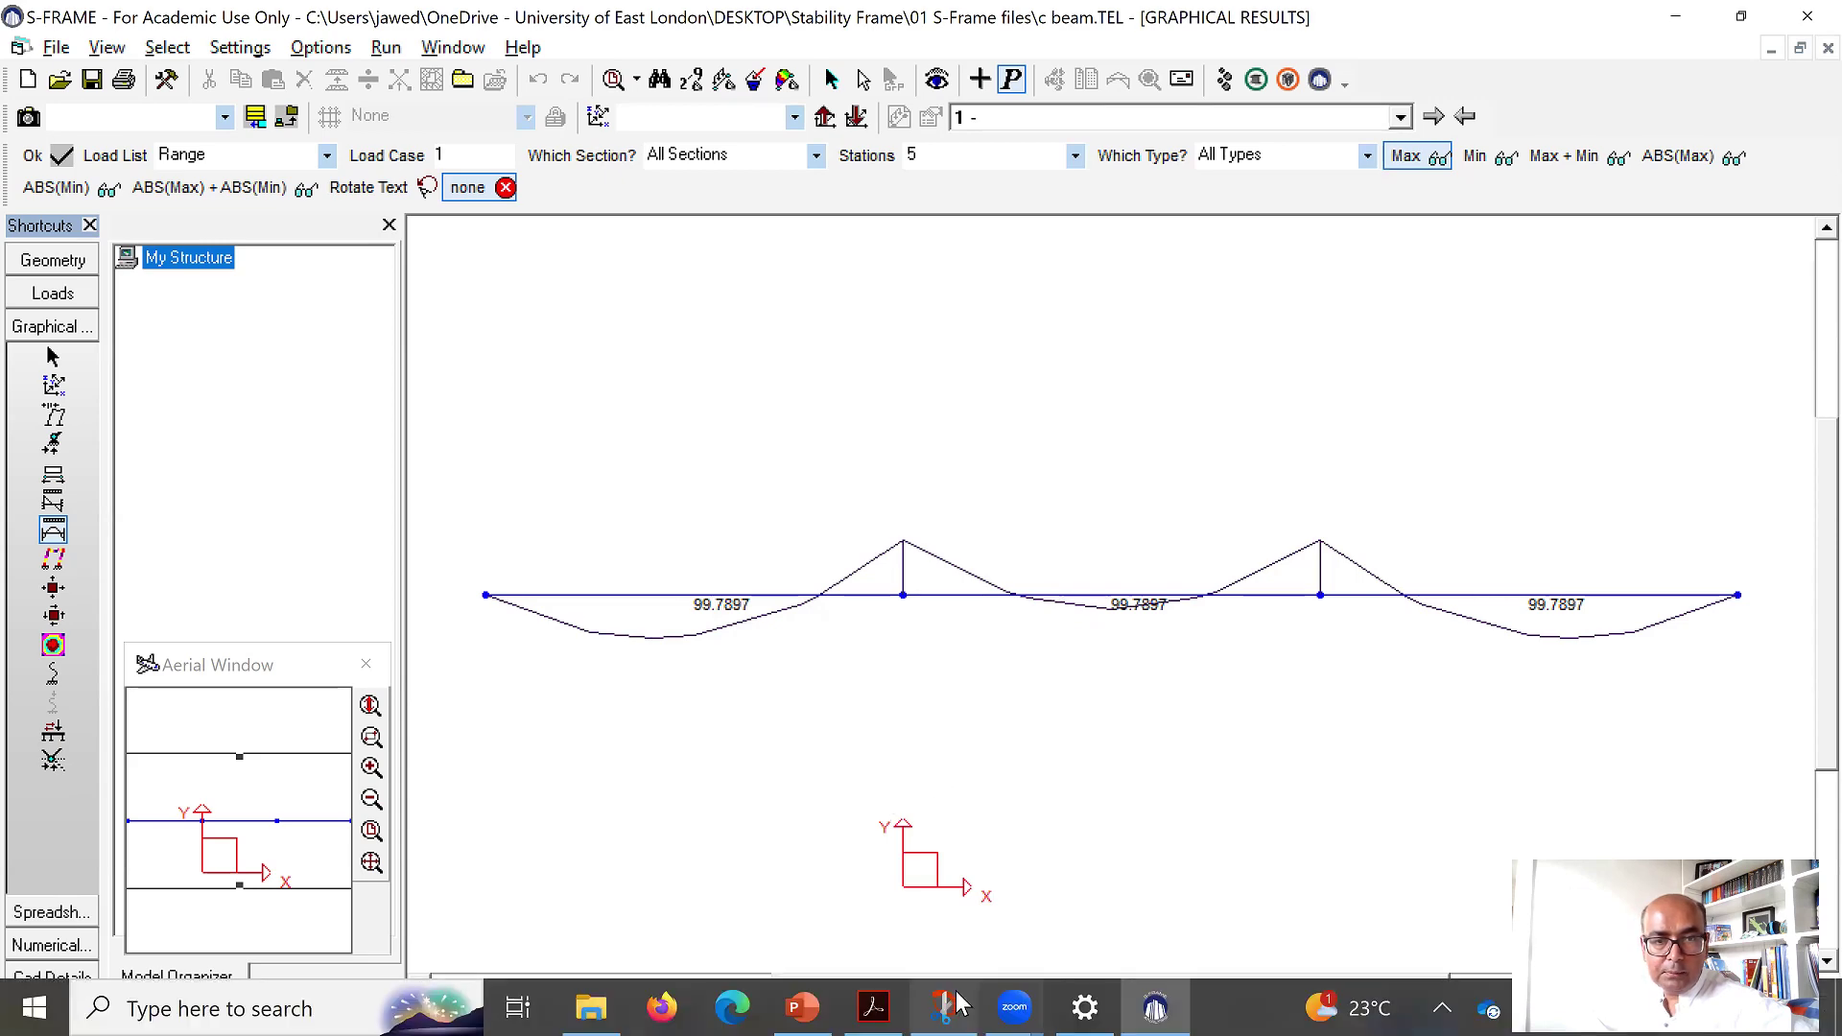
{"action": "left_click", "coordinate": [820, 1005]}
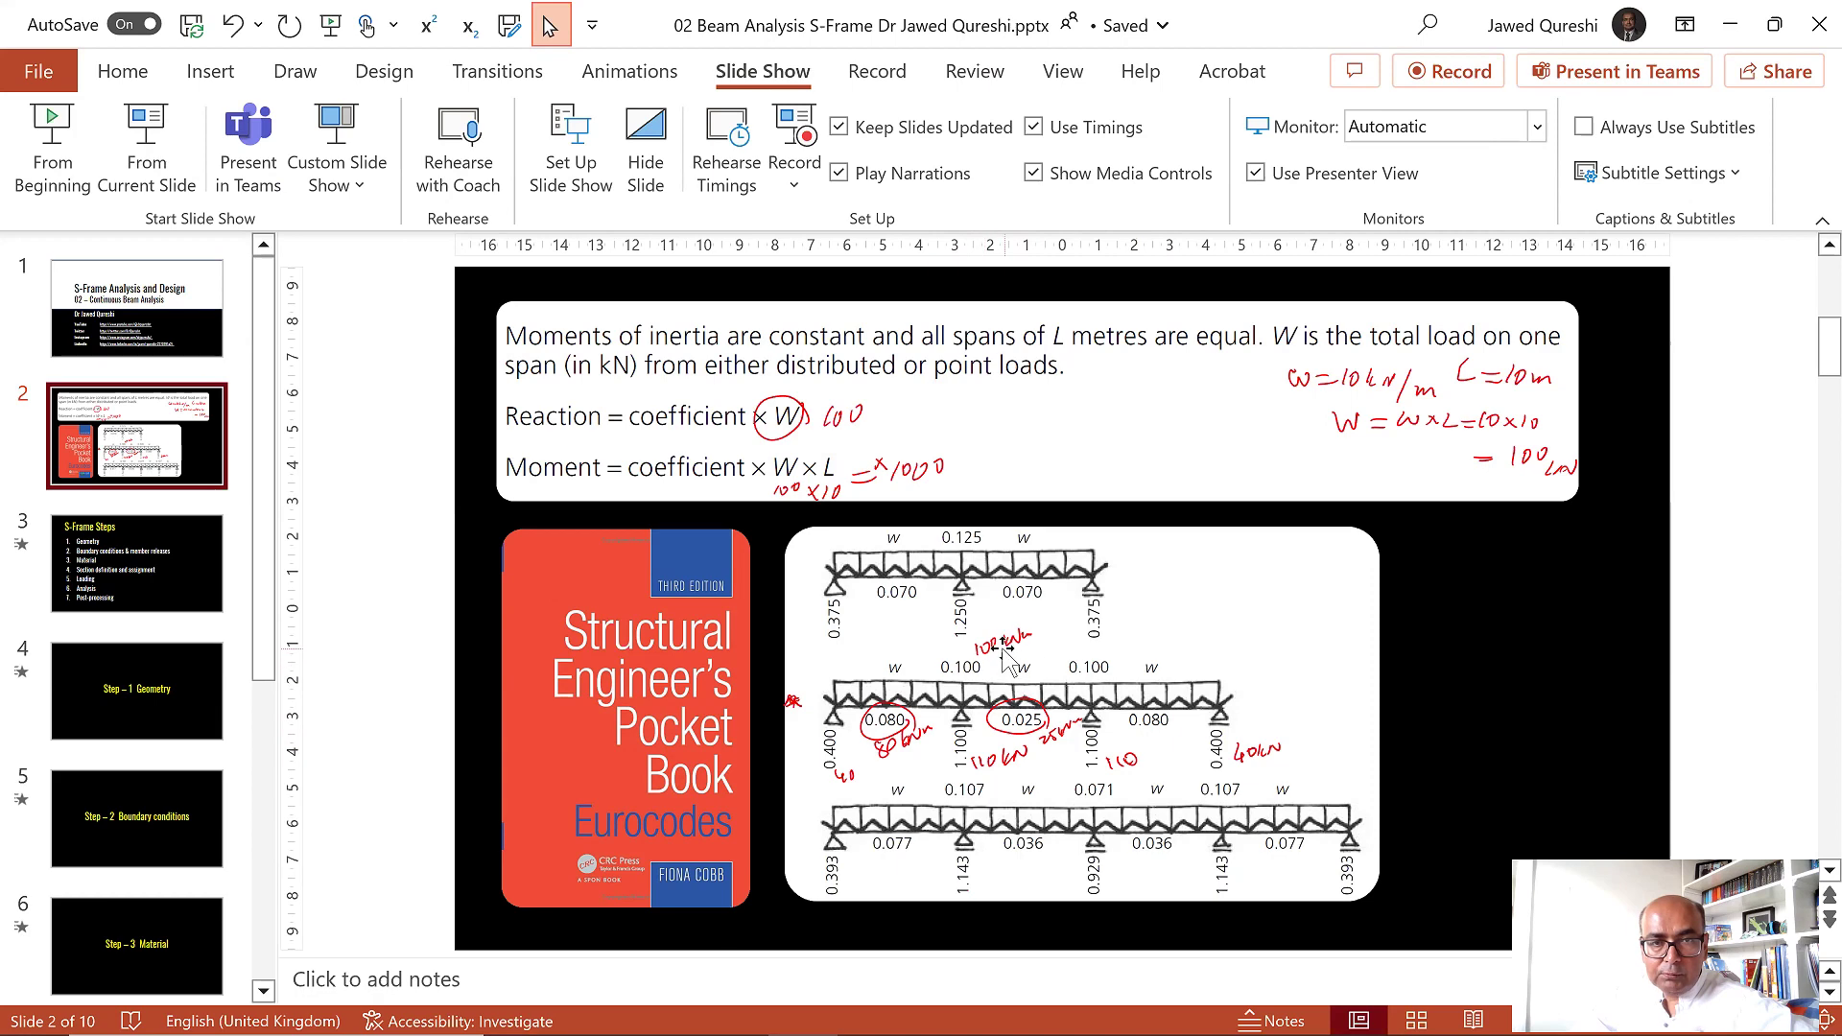
Back in S-FRAME, check member 1's force diagram: minimum moment -80.0841 and end moment 99.7897.
{"action": "mouse_move", "coordinate": [1026, 998]}
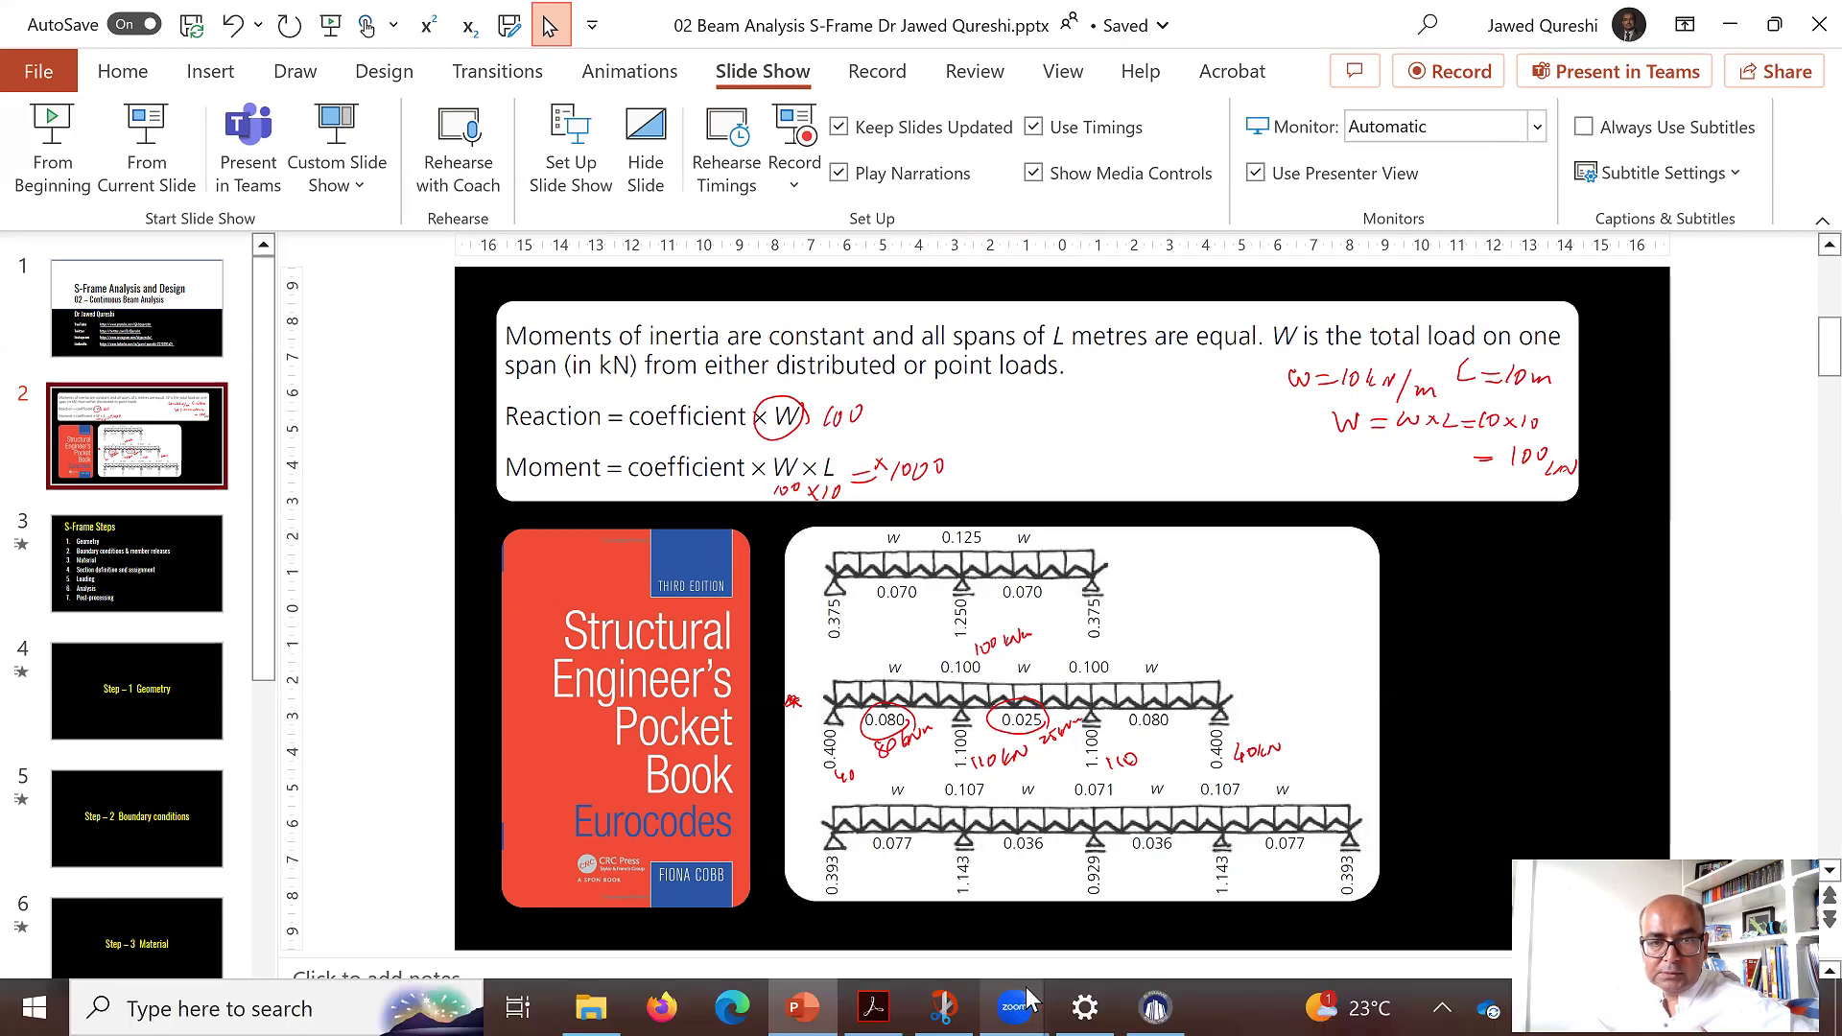
{"action": "left_click", "coordinate": [1154, 1008]}
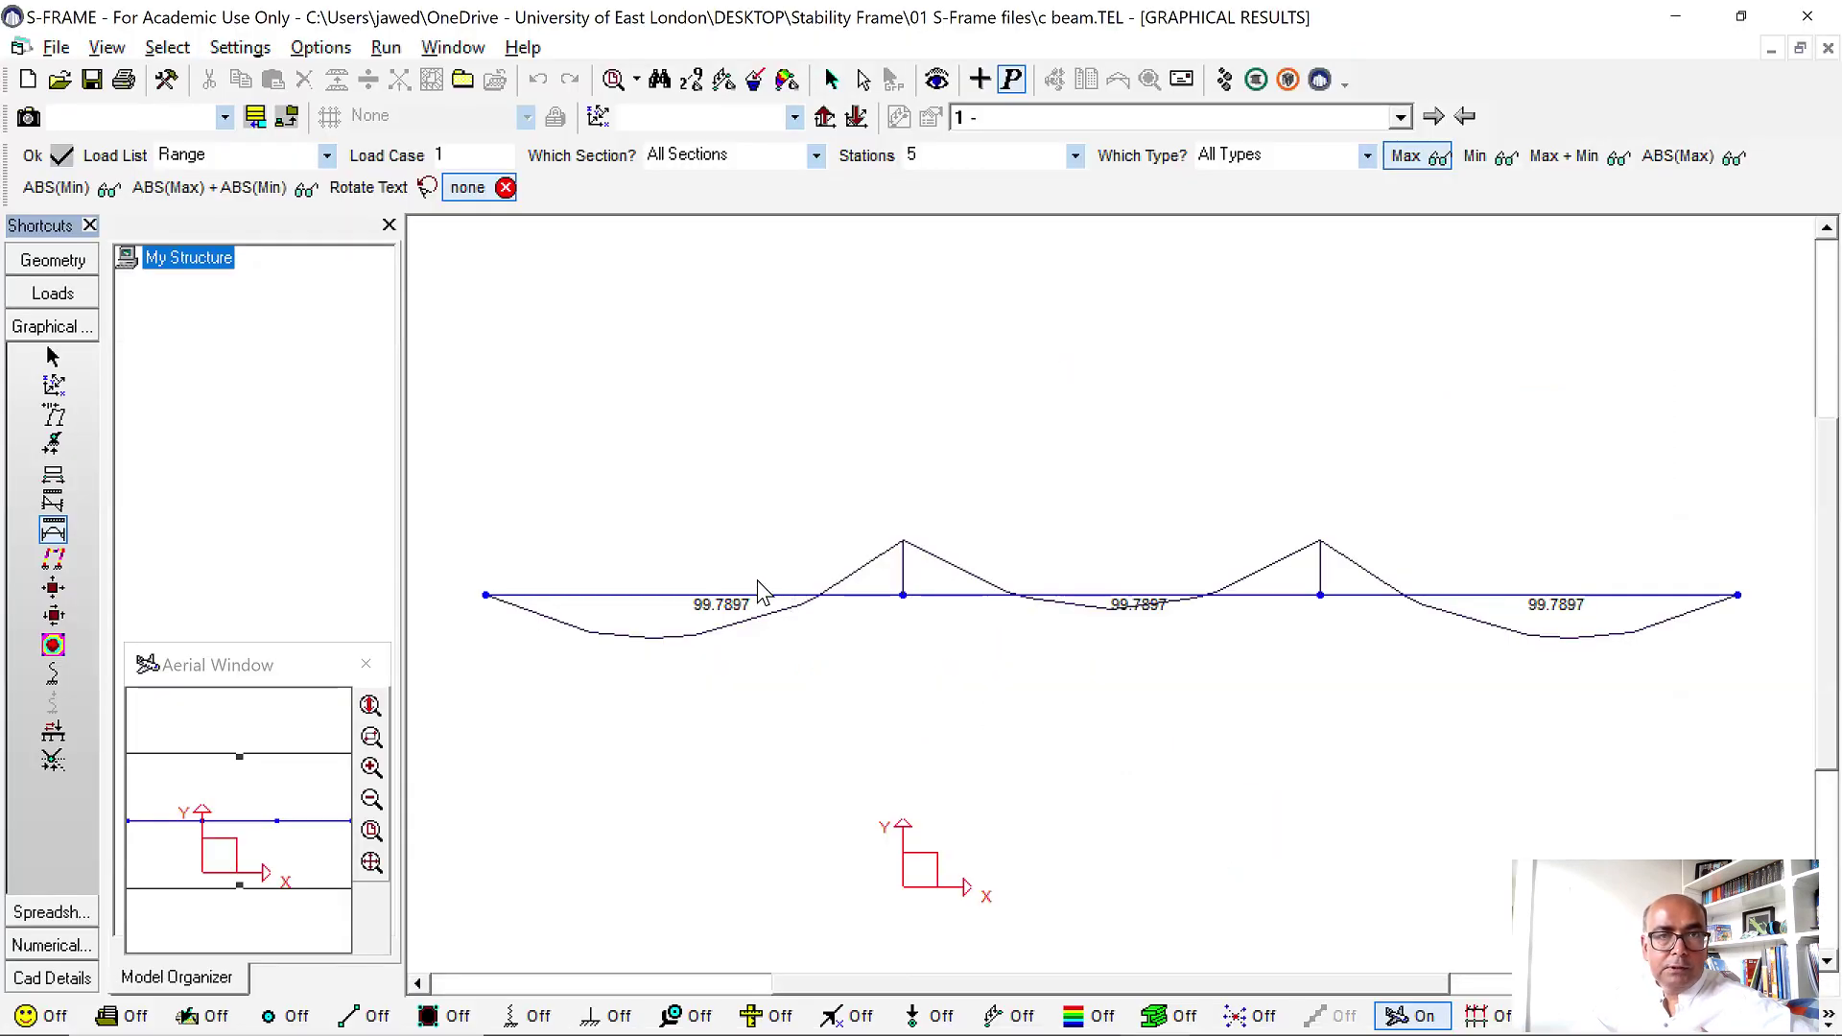
{"action": "double_click", "coordinate": [787, 598]}
{"action": "left_click", "coordinate": [884, 883]}
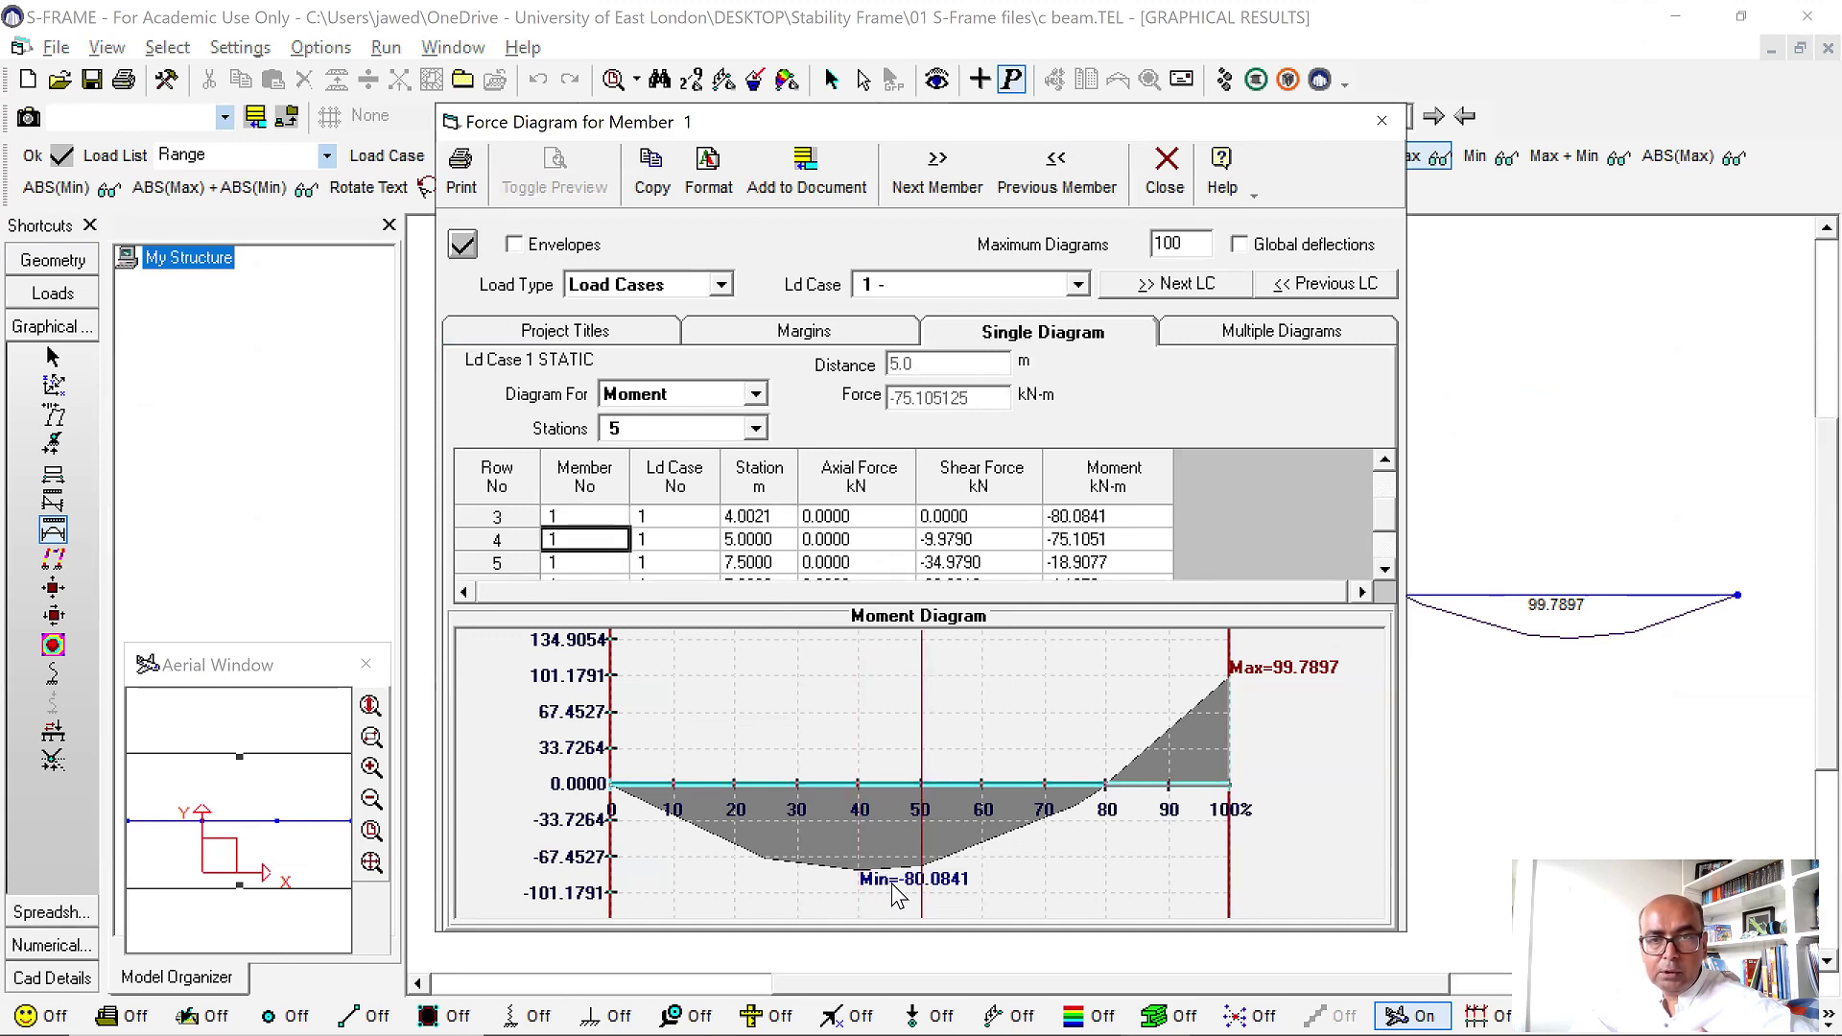
{"action": "left_click", "coordinate": [1214, 734]}
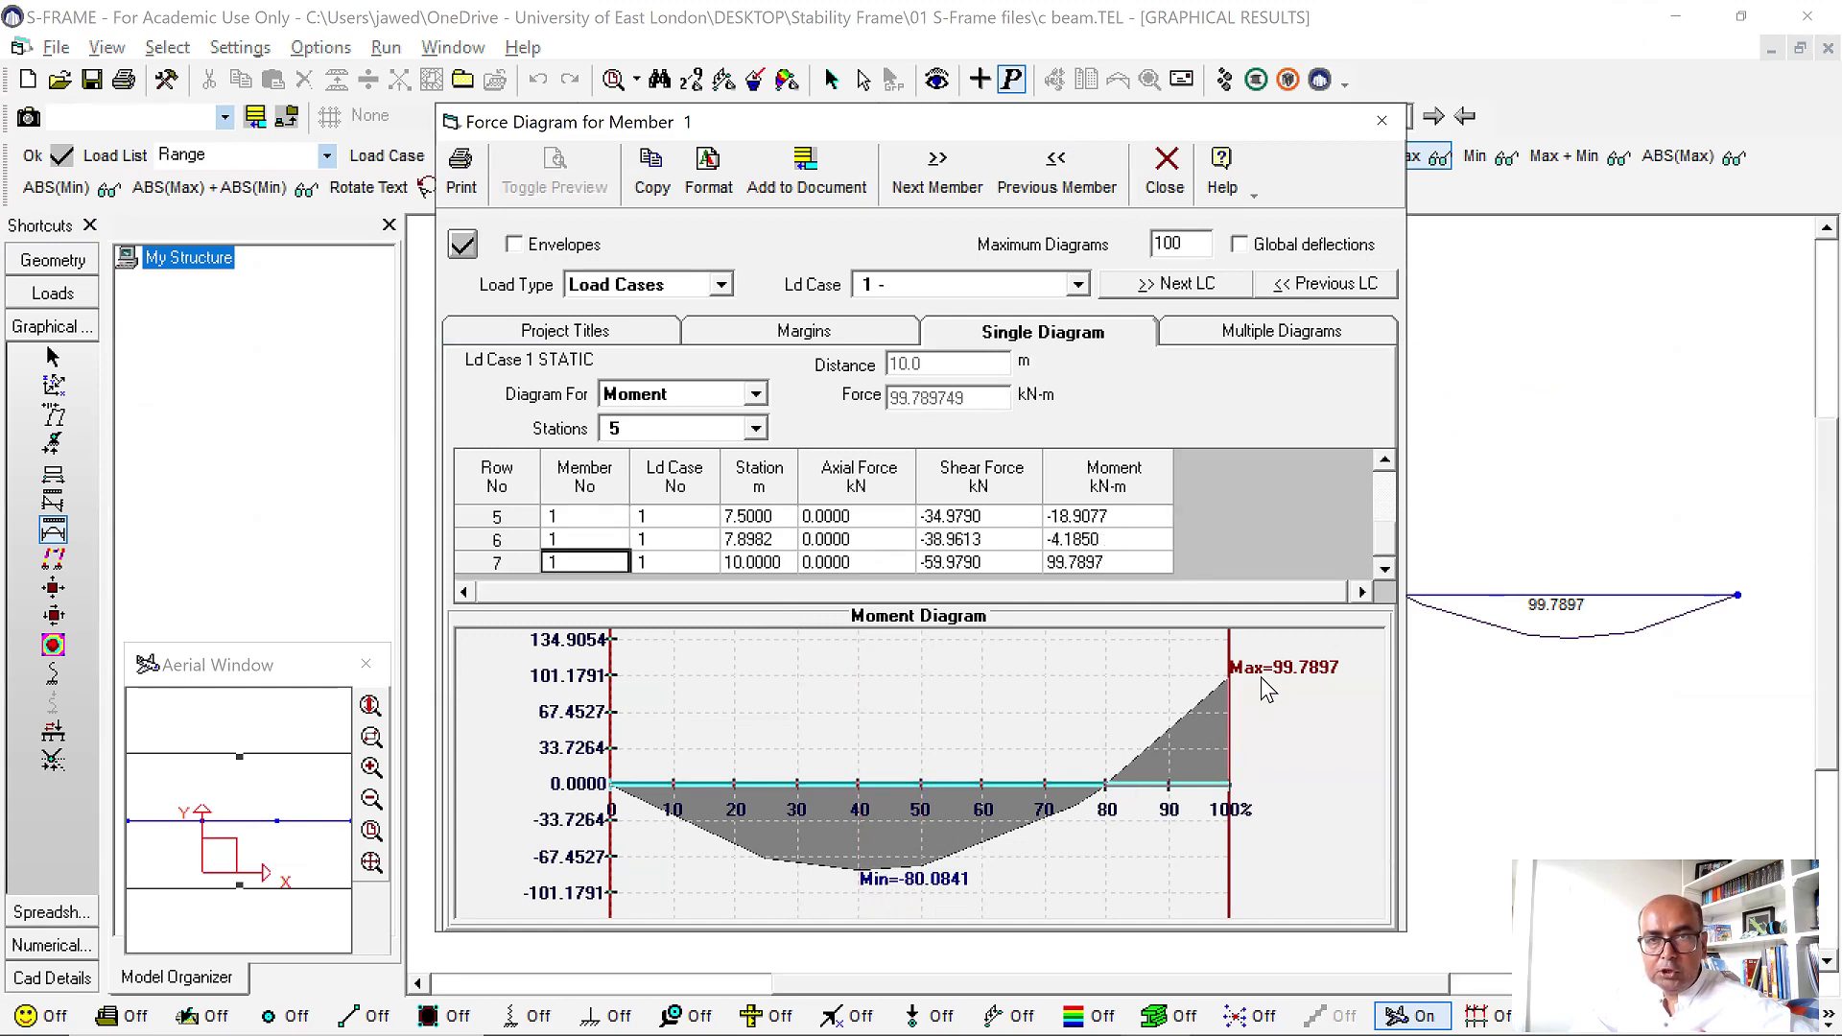
{"action": "left_click", "coordinate": [1381, 120]}
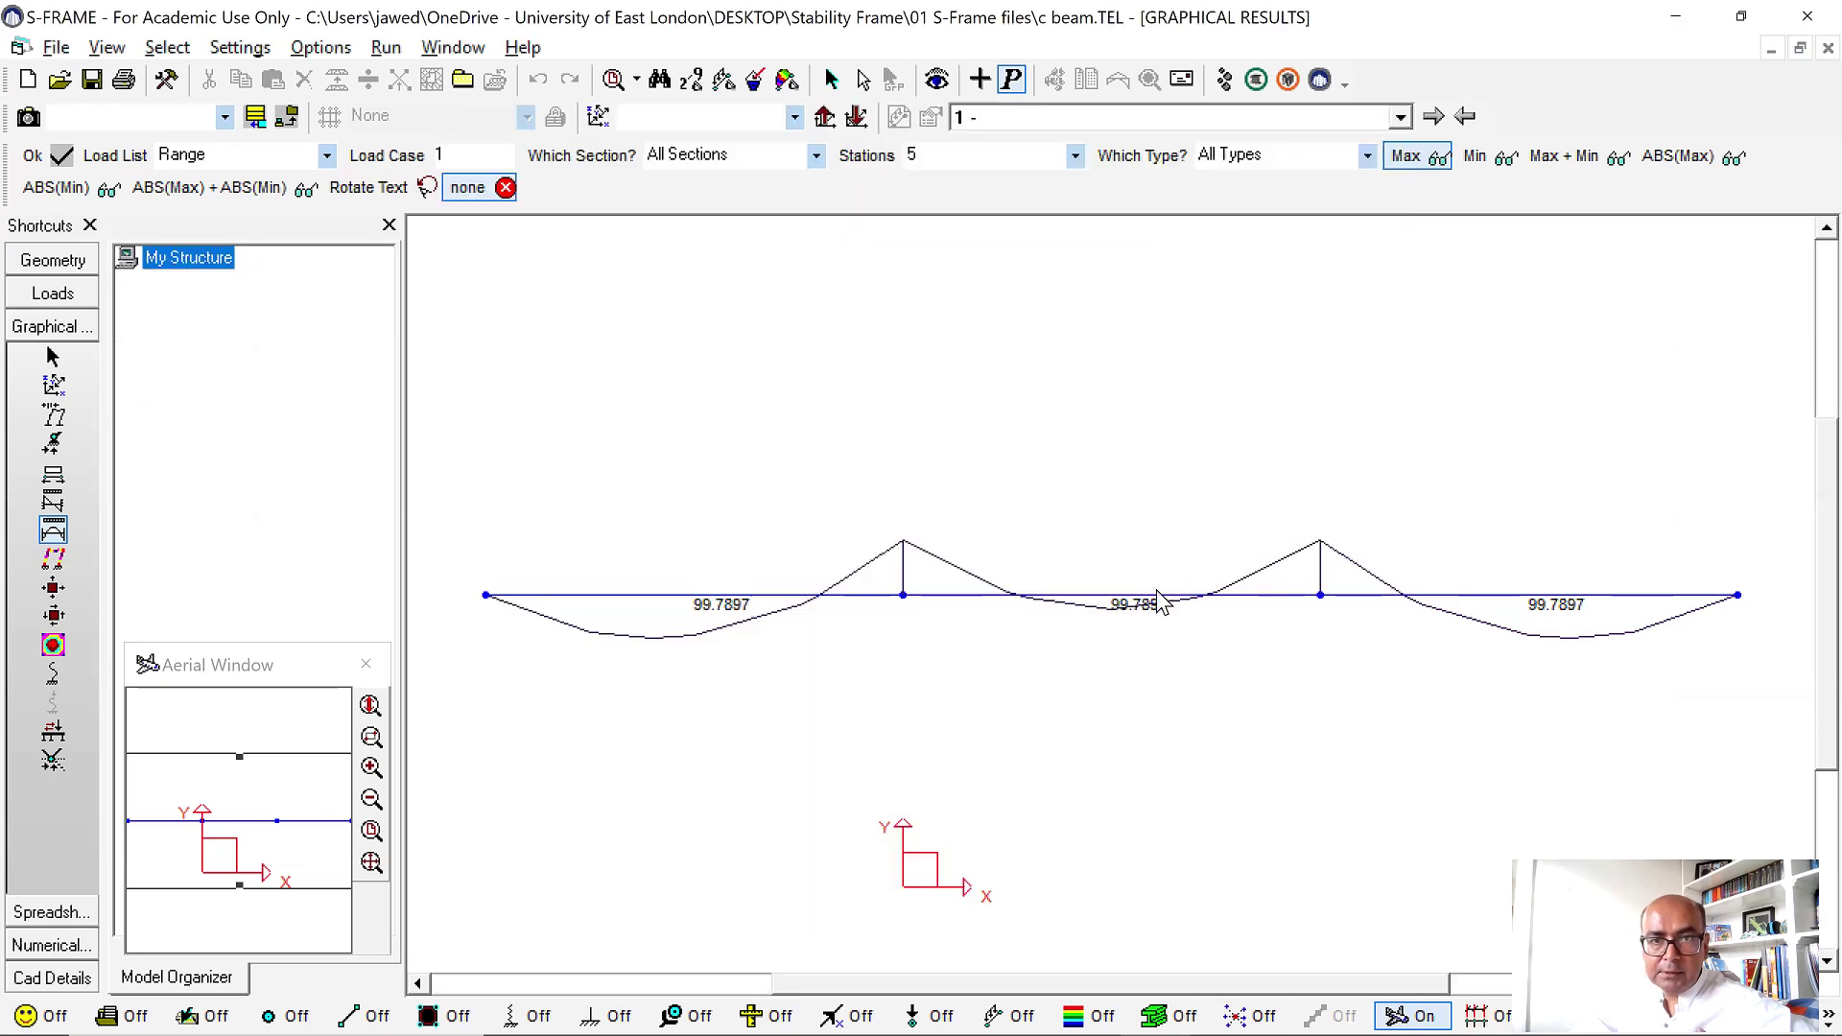
Step through member 2's force diagram stations, confirming the midspan moment of -25.2103.
{"action": "double_click", "coordinate": [1161, 603]}
{"action": "key", "text": "Down"}
{"action": "key", "text": "Down"}
{"action": "key", "text": "Up"}
{"action": "key", "text": "Up"}
{"action": "key", "text": "Up"}
{"action": "key", "text": "Up"}
{"action": "key", "text": "Down"}
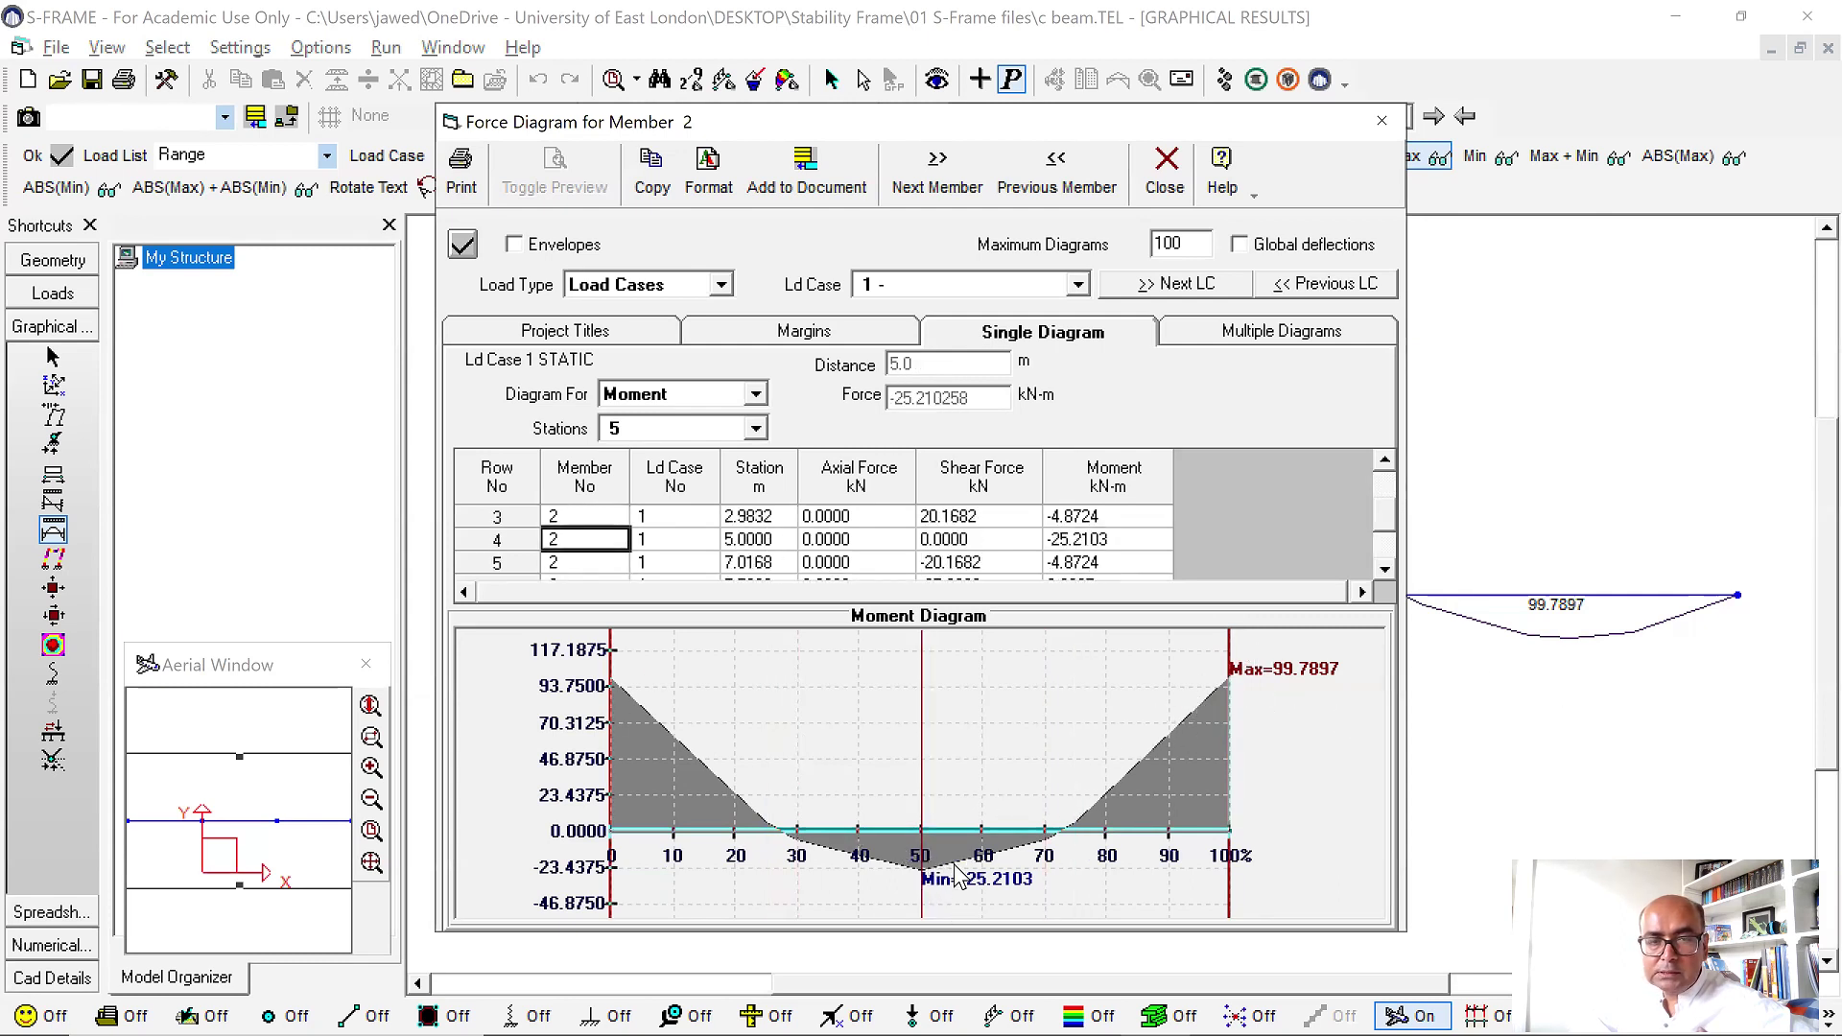
{"action": "key", "text": "Down"}
{"action": "key", "text": "Up"}
{"action": "key", "text": "Down"}
{"action": "key", "text": "Down"}
{"action": "left_click", "coordinate": [1383, 119]}
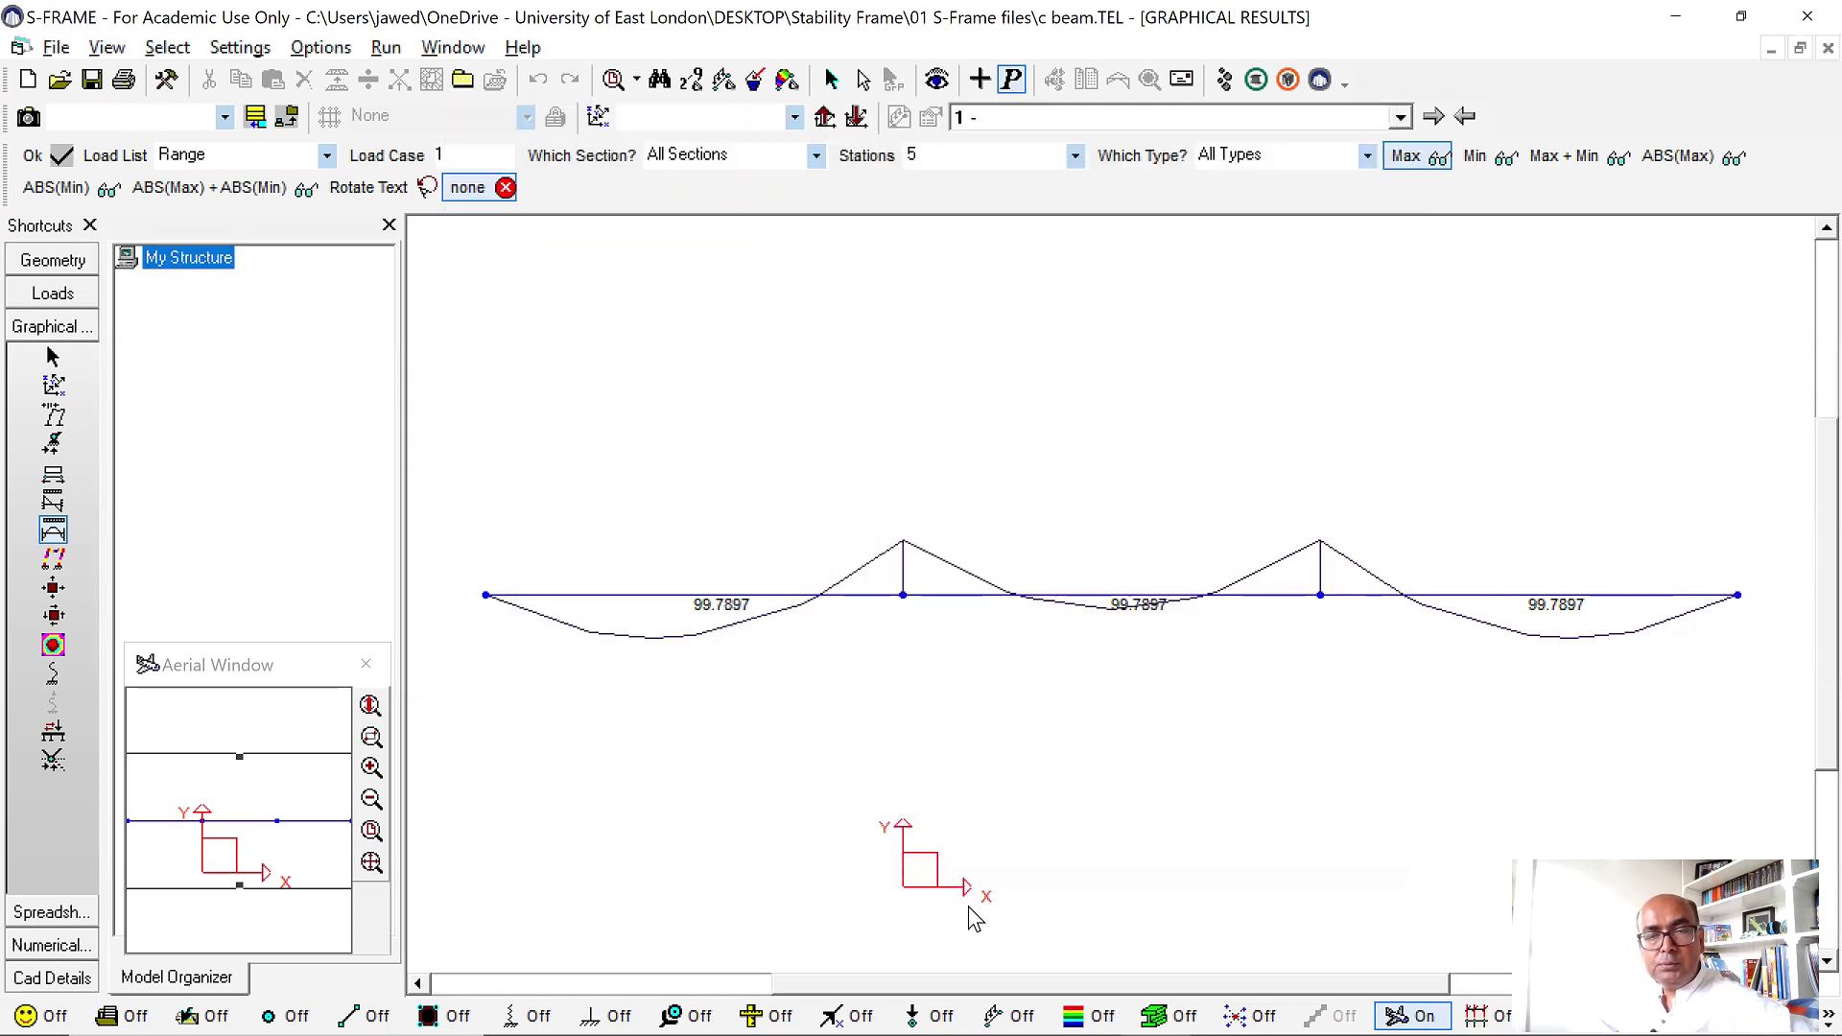